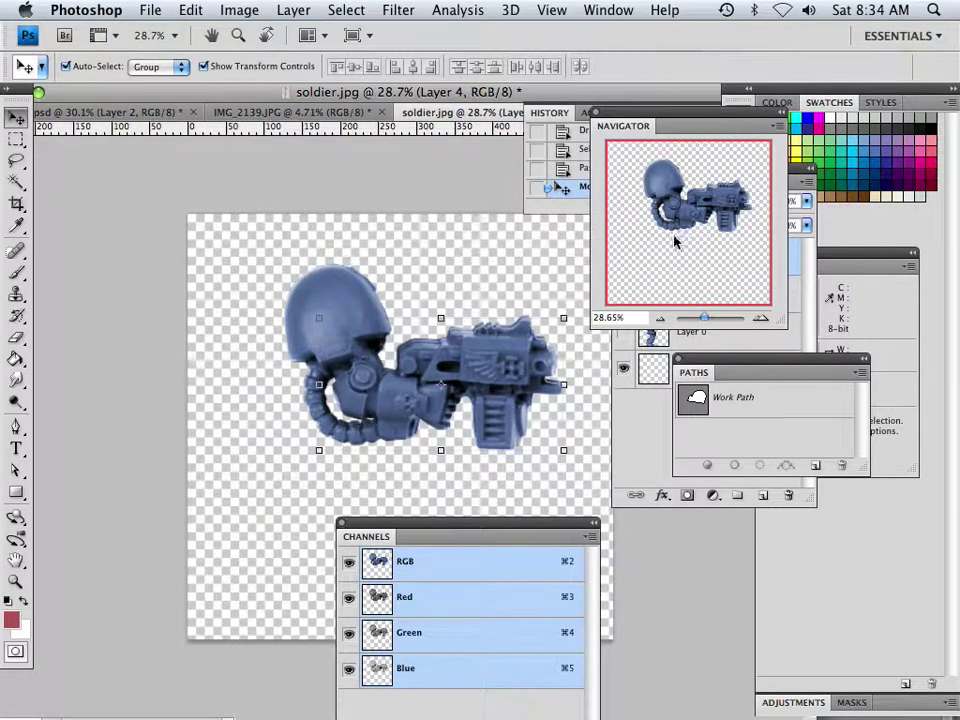
# Zoom in on the arm, hide Layer 4 and make Layer 3 the active layer
pyautogui.moveTo(707, 318); pyautogui.dragTo(709, 318)
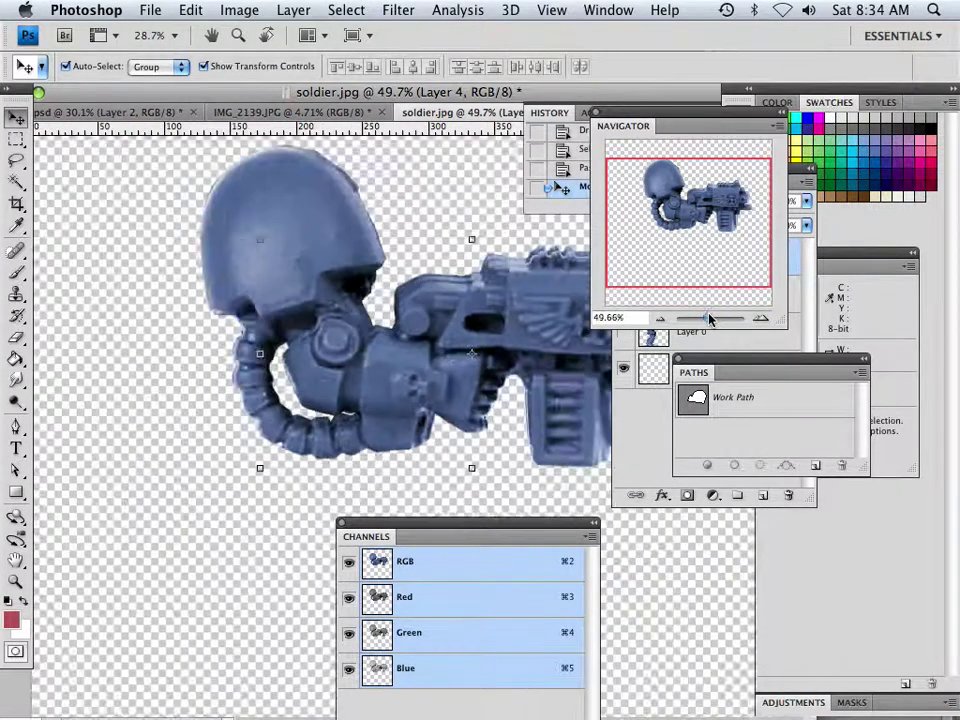
pyautogui.click(672, 400)
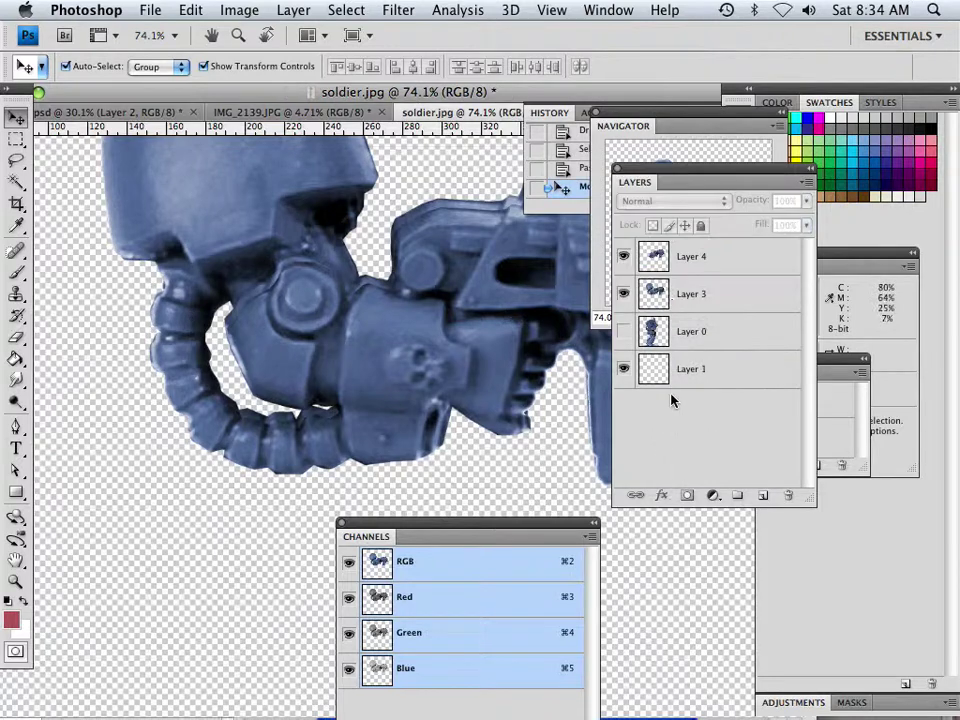
pyautogui.click(624, 257)
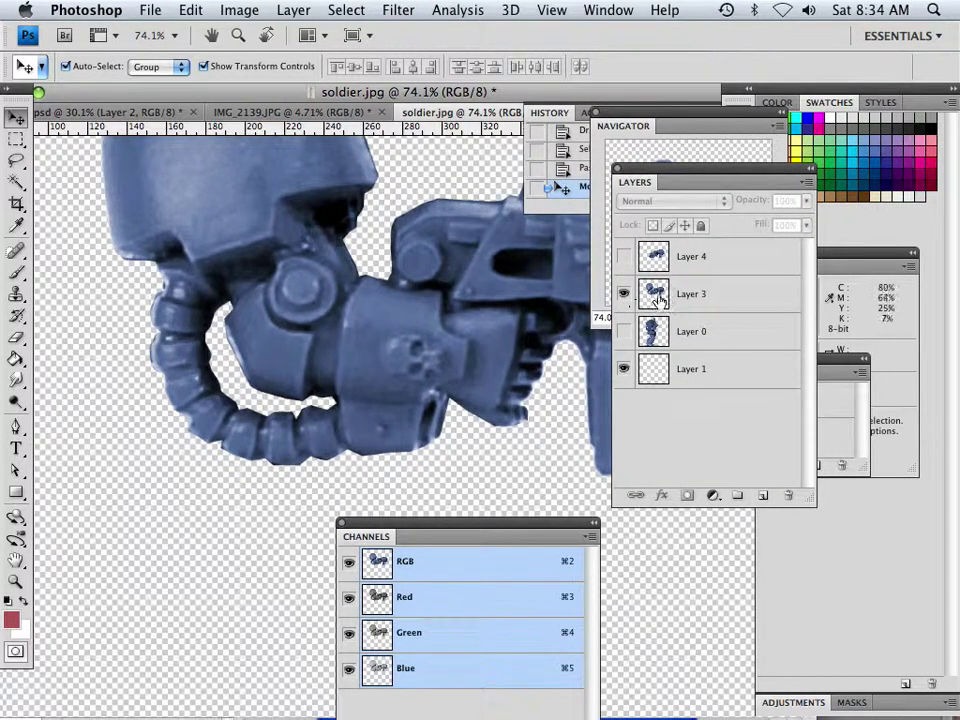
pyautogui.click(660, 296)
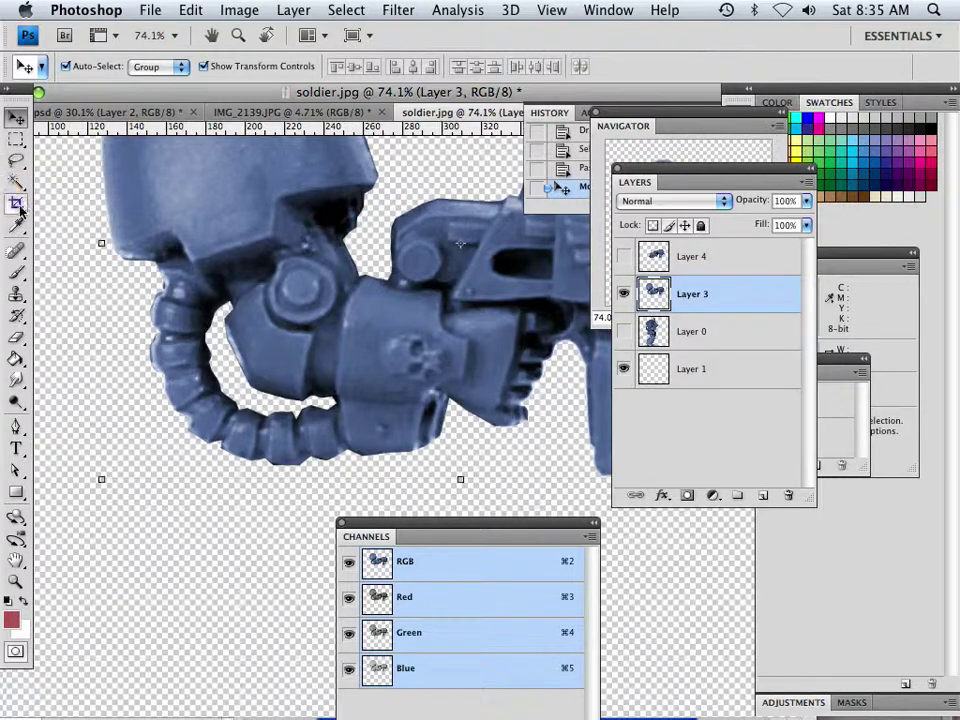
# With the Polygonal Lasso, trace along the armor edge and beneath the gun on Layer 3
pyautogui.click(16, 141)
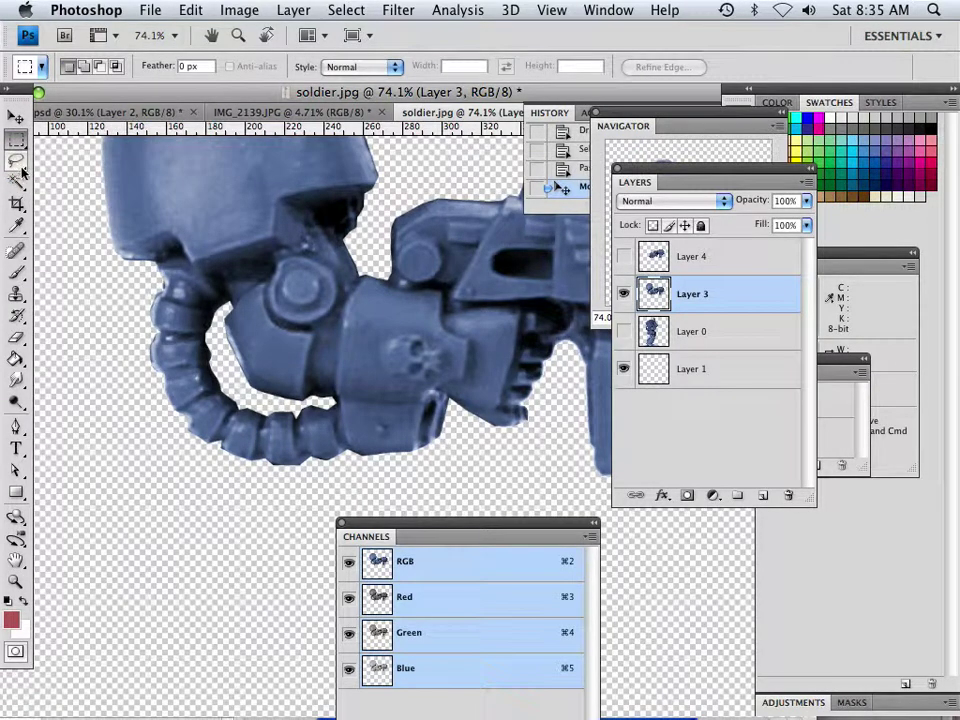
pyautogui.click(19, 168)
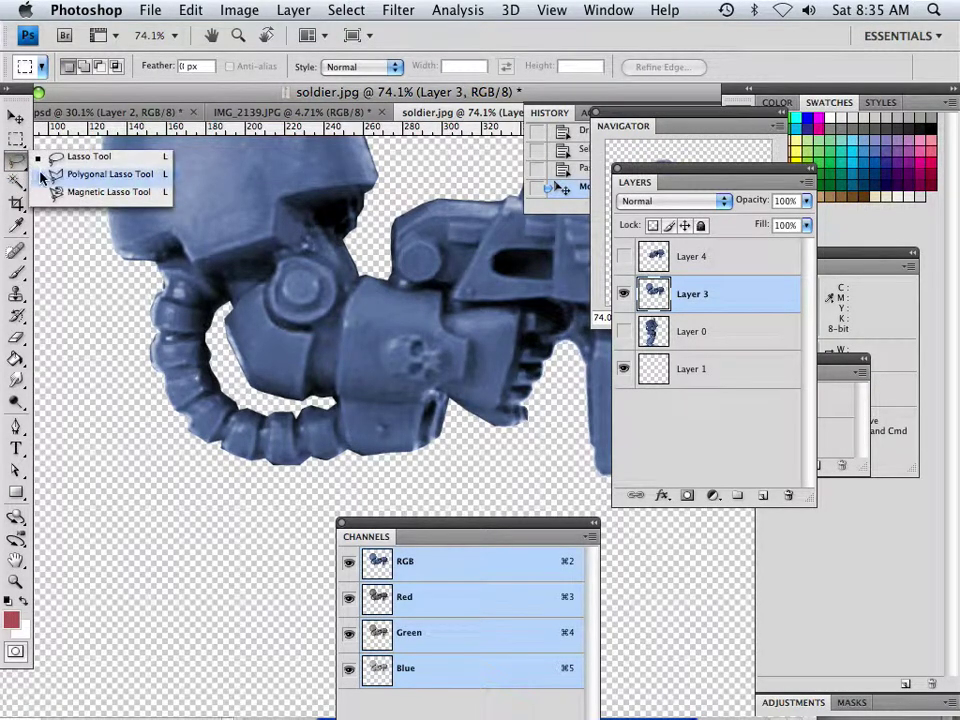
pyautogui.click(60, 174)
pyautogui.click(362, 274)
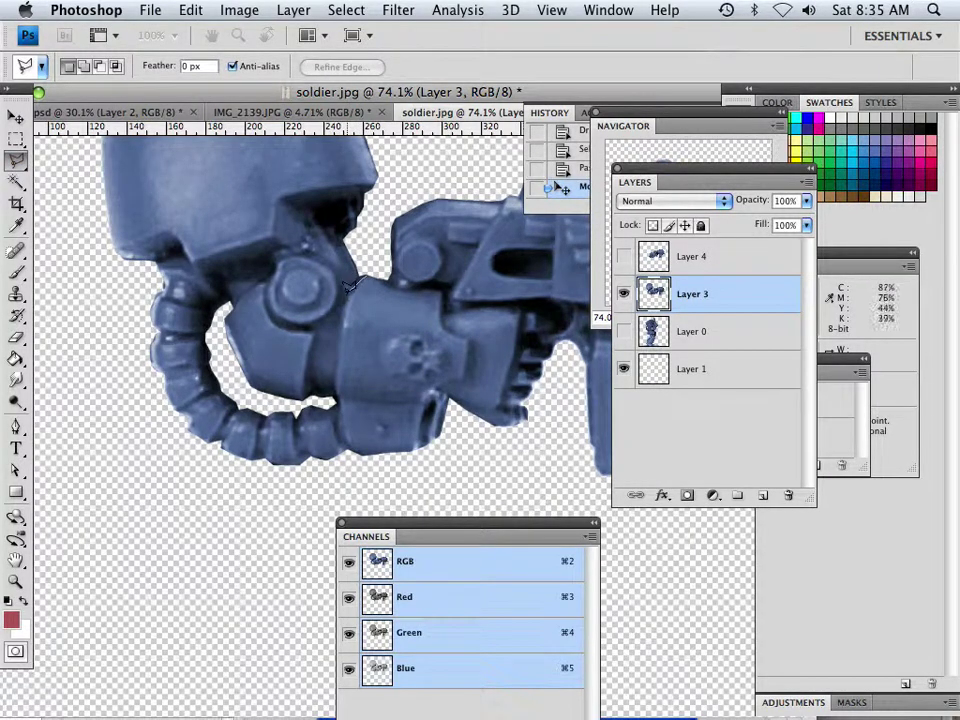
pyautogui.click(303, 330)
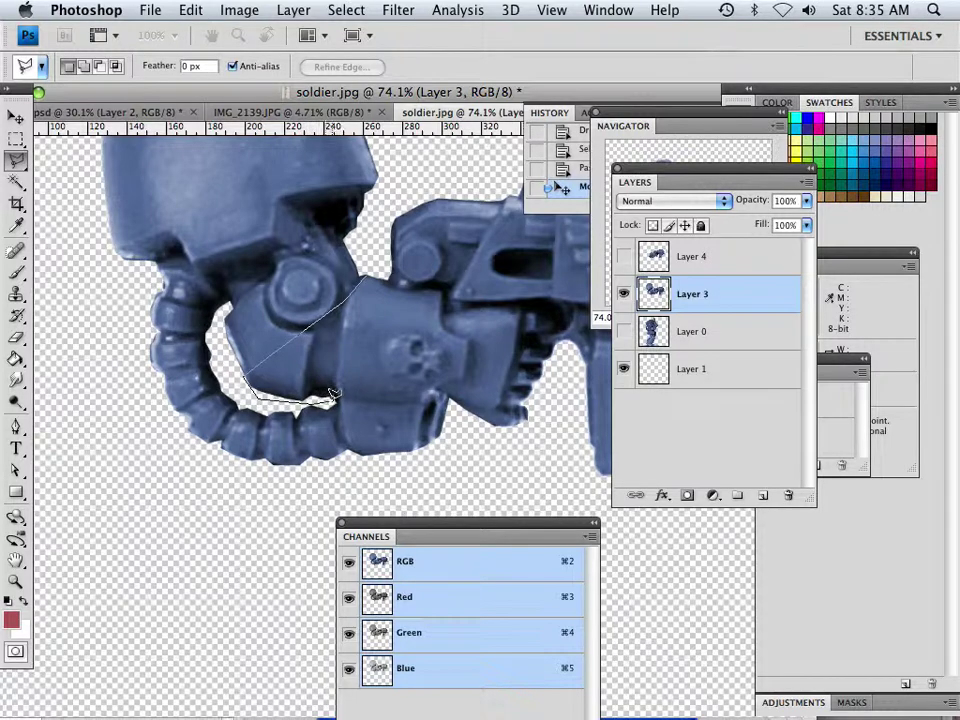
pyautogui.click(361, 470)
pyautogui.click(436, 480)
pyautogui.click(596, 523)
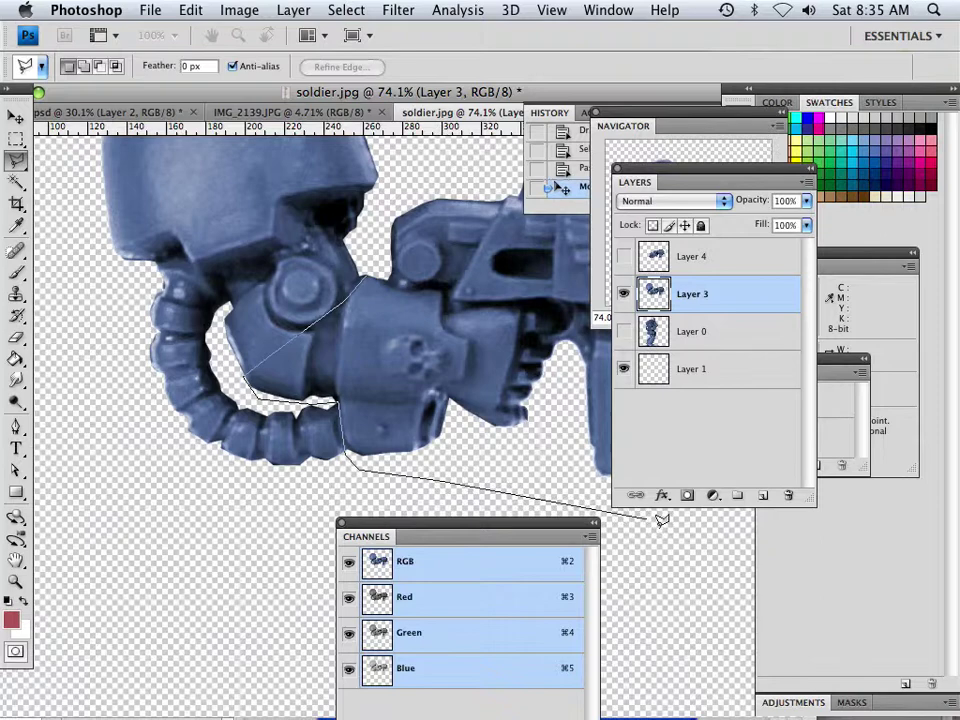
pyautogui.click(698, 546)
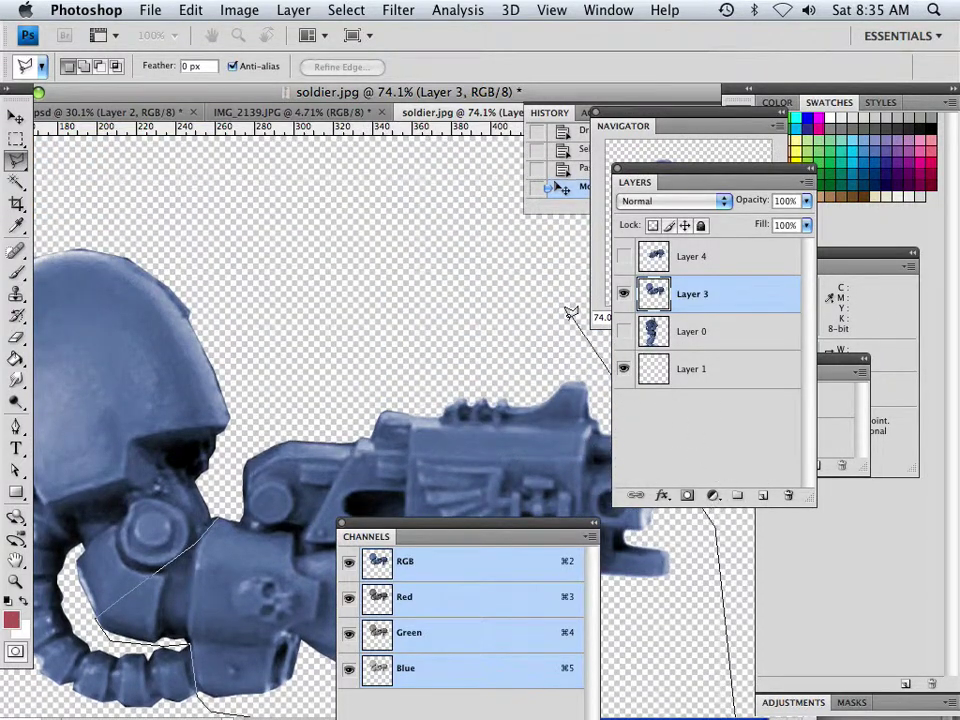
# Close the outline above the gun and back to the elbow, then delete the gun and forearm
pyautogui.click(378, 366)
pyautogui.click(253, 440)
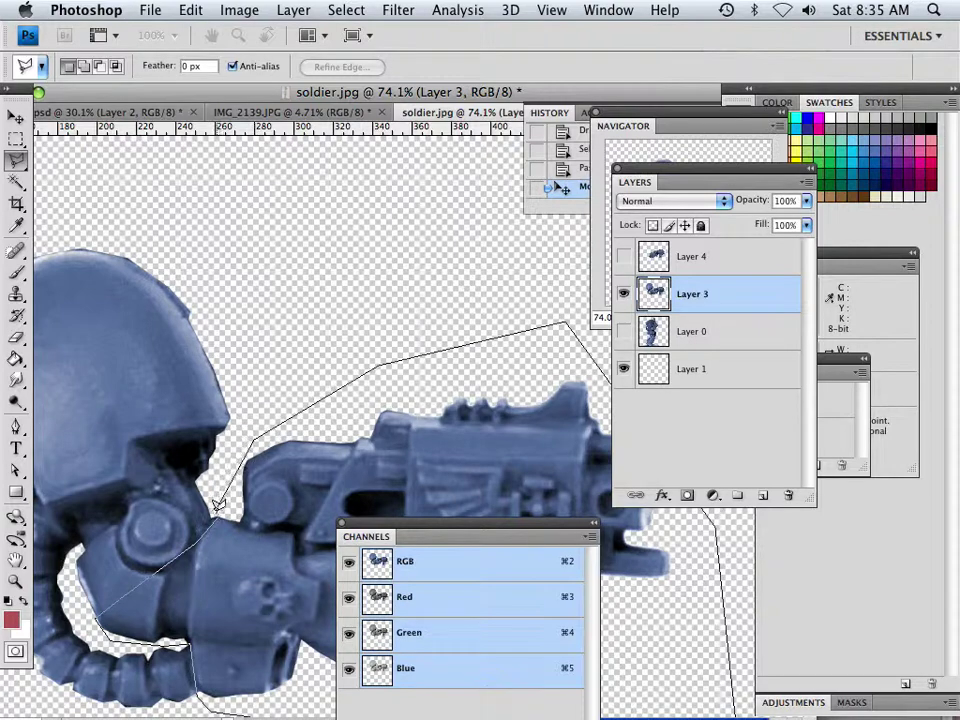
pyautogui.click(218, 507)
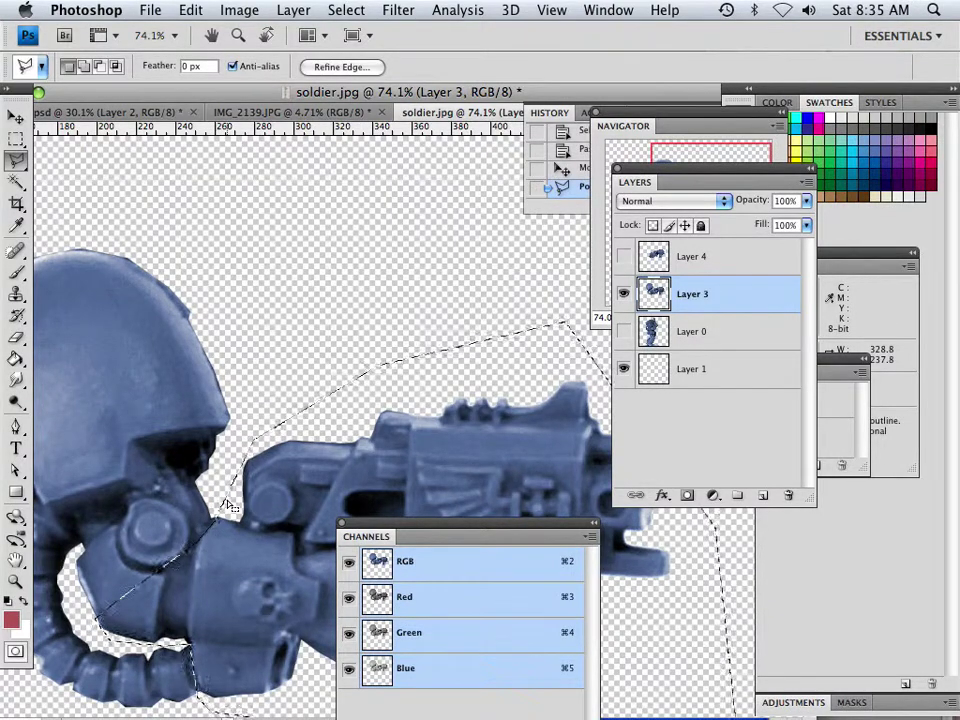
pyautogui.press('Delete')
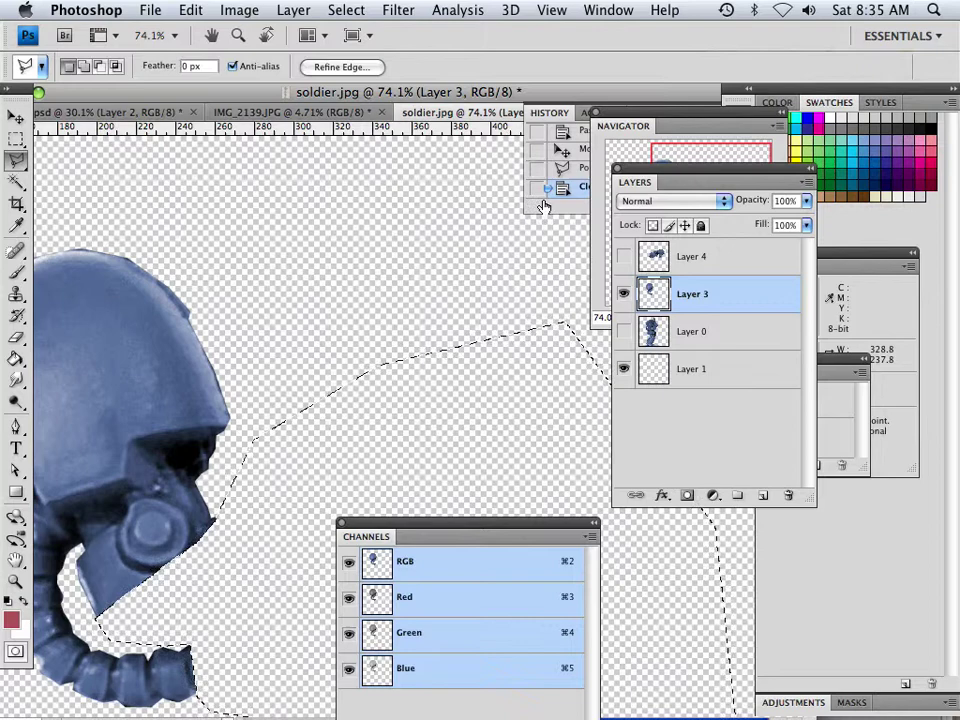
# Make Layer 4's arm and gun visible again and deselect the current selection
pyautogui.moveTo(711, 190); pyautogui.dragTo(764, 247)
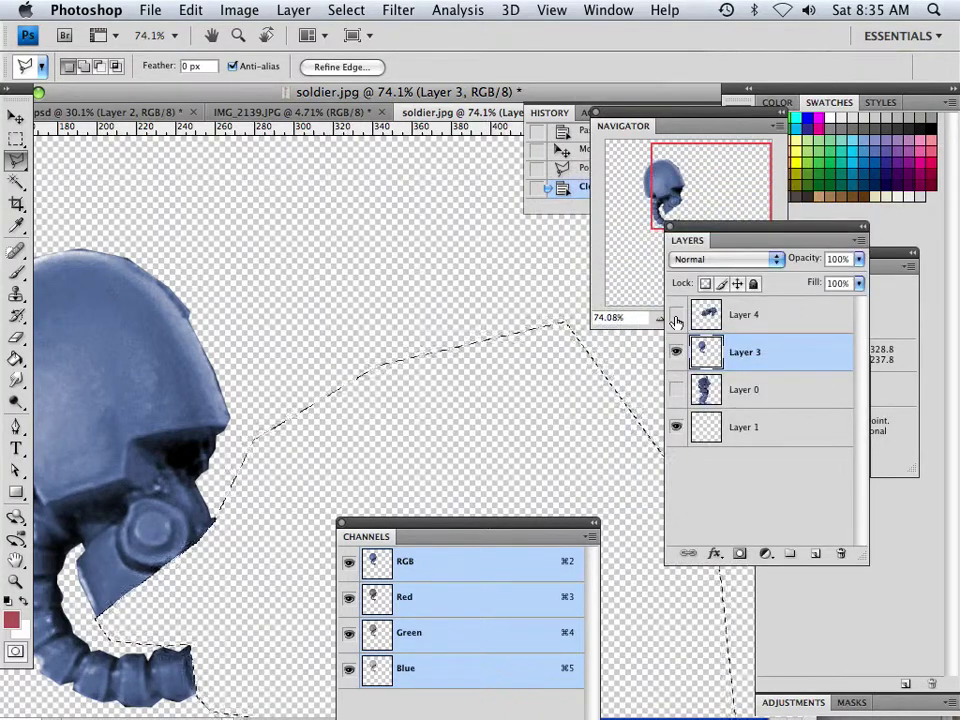
pyautogui.click(676, 314)
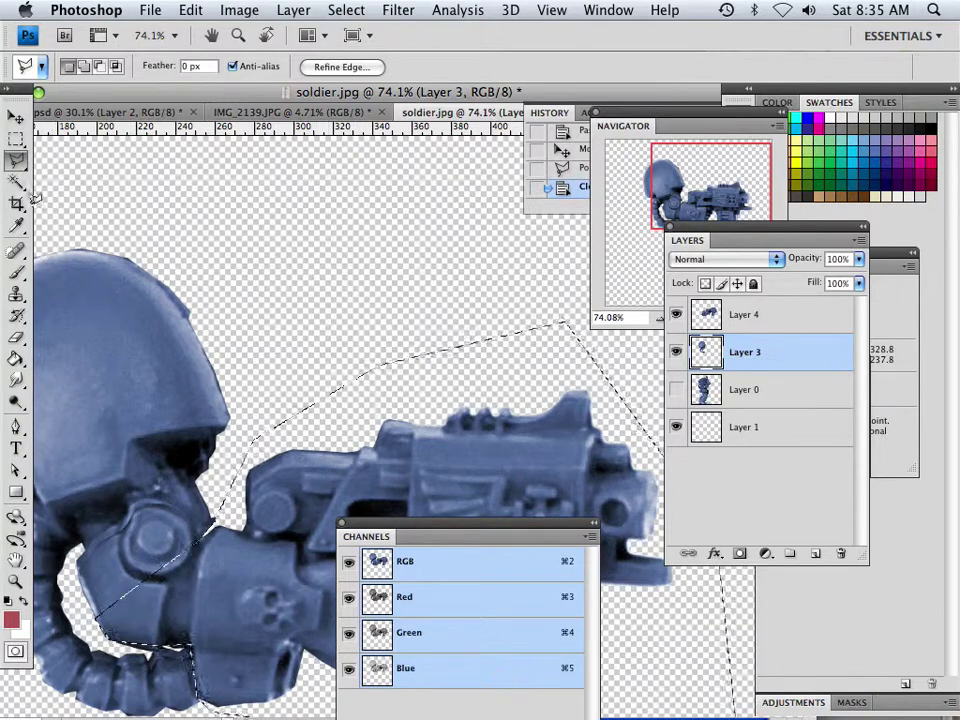
pyautogui.click(16, 117)
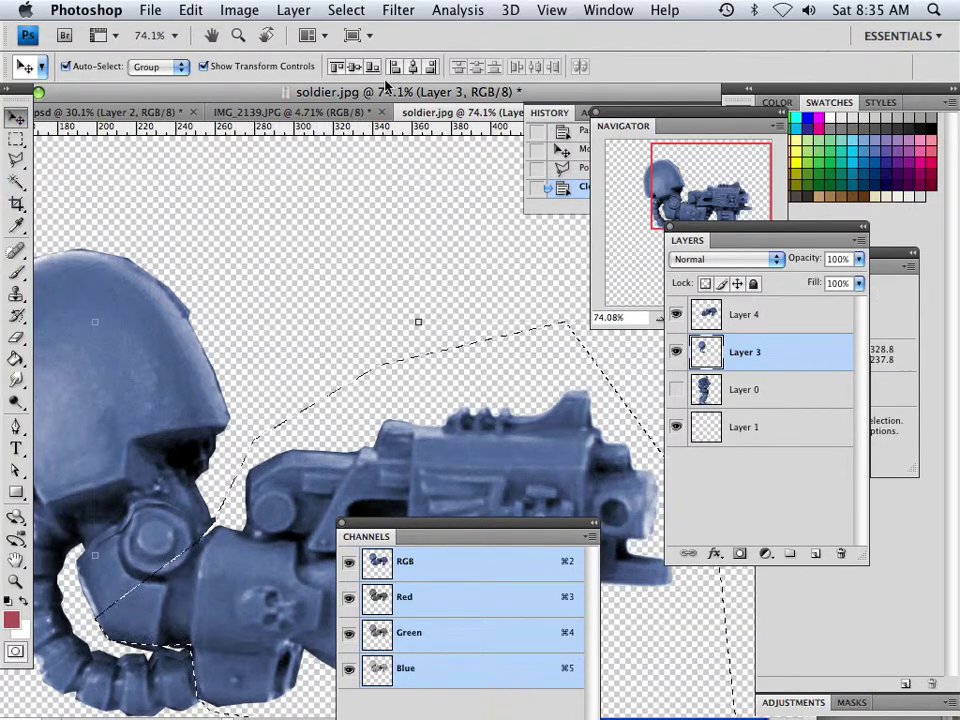
pyautogui.click(346, 10)
pyautogui.click(372, 44)
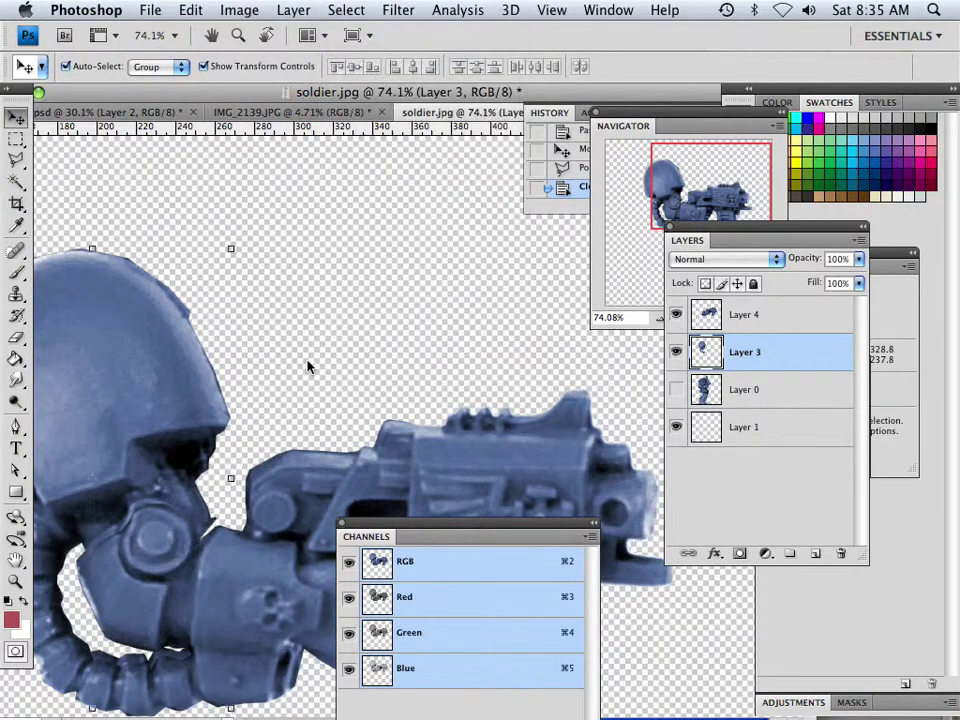
# Nudge the Layer 4 arm and gun slightly lower and put it into Free Transform
pyautogui.moveTo(268, 578)
pyautogui.mouseDown()
pyautogui.moveTo(274, 563)
pyautogui.moveTo(259, 572)
pyautogui.mouseUp()
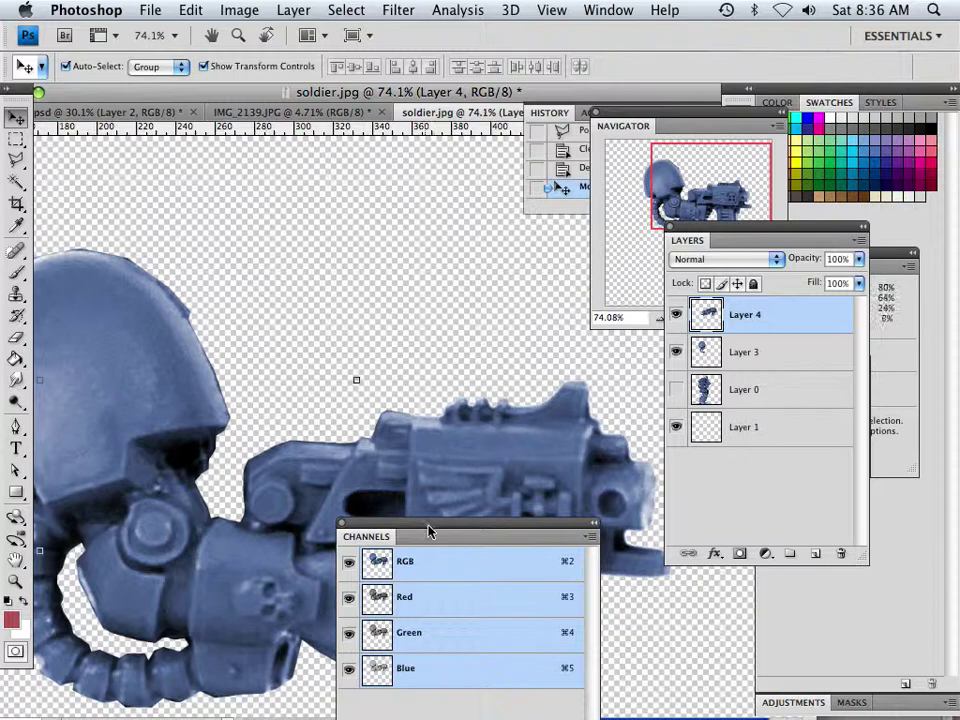
pyautogui.moveTo(429, 529); pyautogui.dragTo(600, 595)
pyautogui.press('super+t')
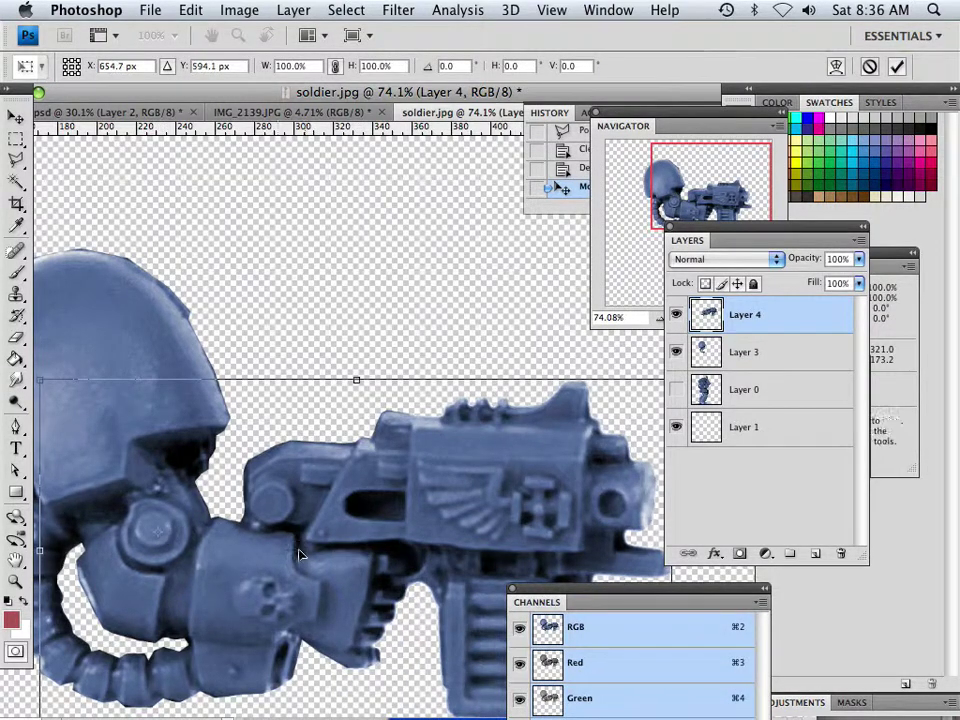
# Zoom out and rotate the Layer 4 arm and gun to 12.5°, then apply the transform
pyautogui.click(642, 287)
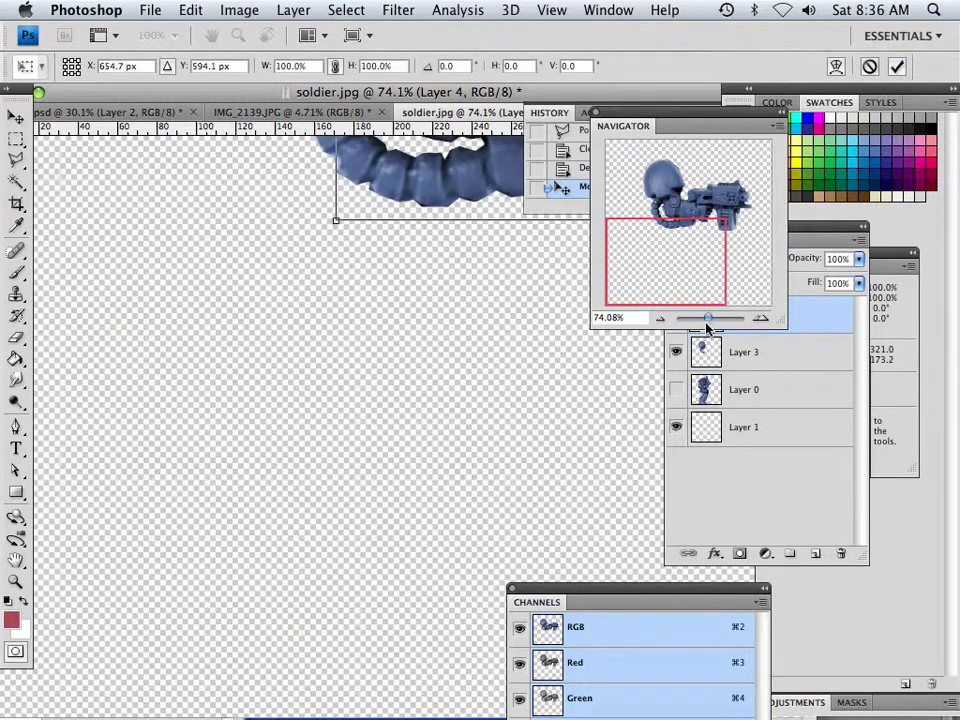
pyautogui.moveTo(708, 318); pyautogui.dragTo(706, 318)
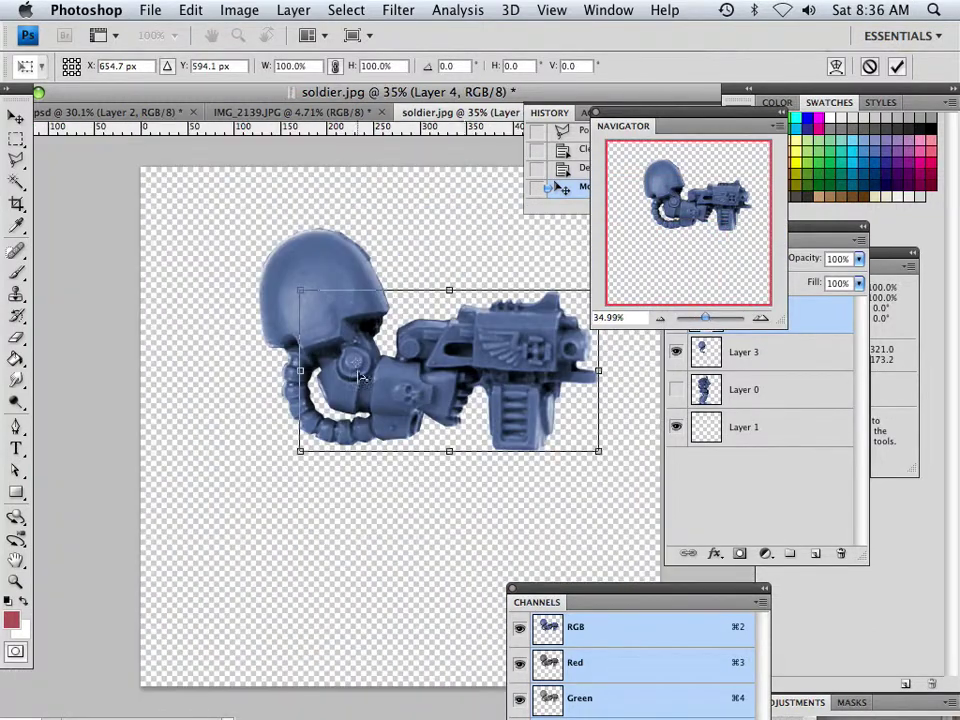
pyautogui.click(16, 118)
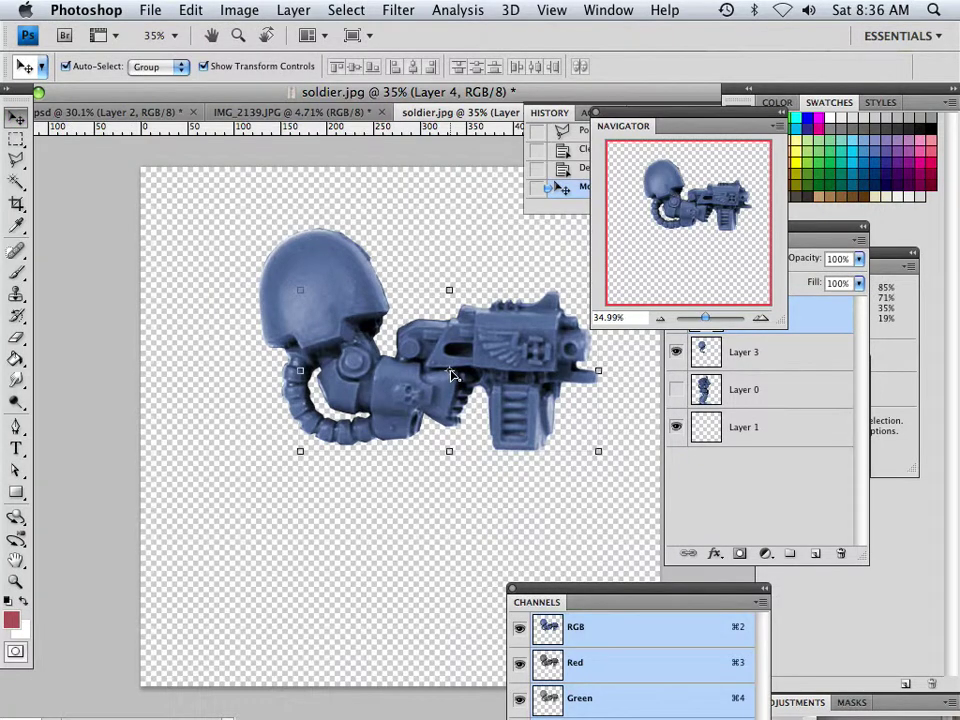
pyautogui.press('super+t')
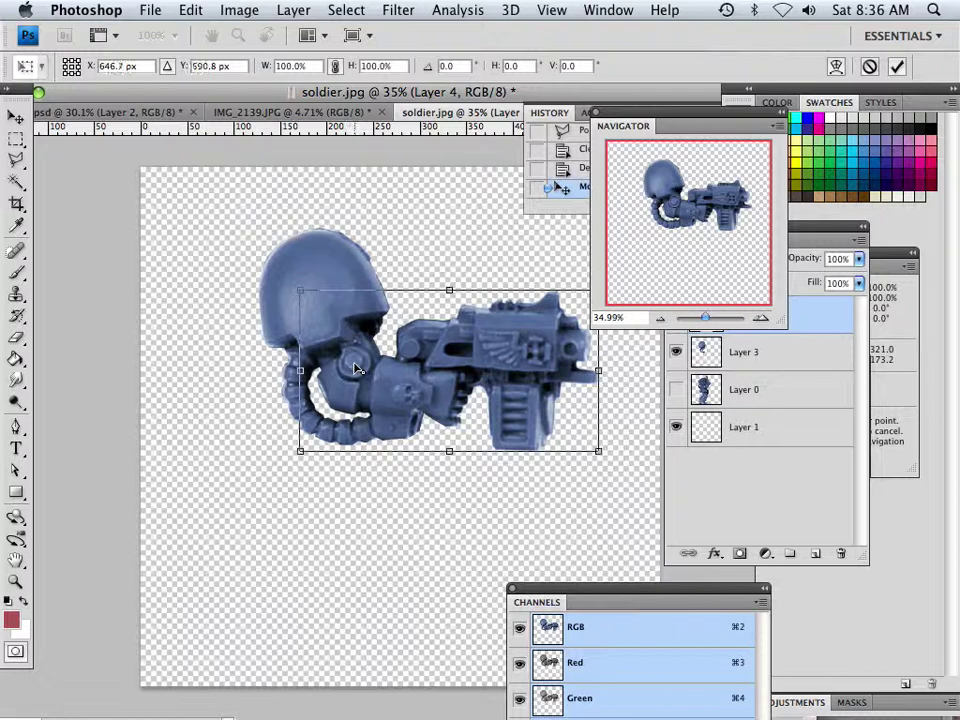
pyautogui.moveTo(295, 278); pyautogui.dragTo(345, 364)
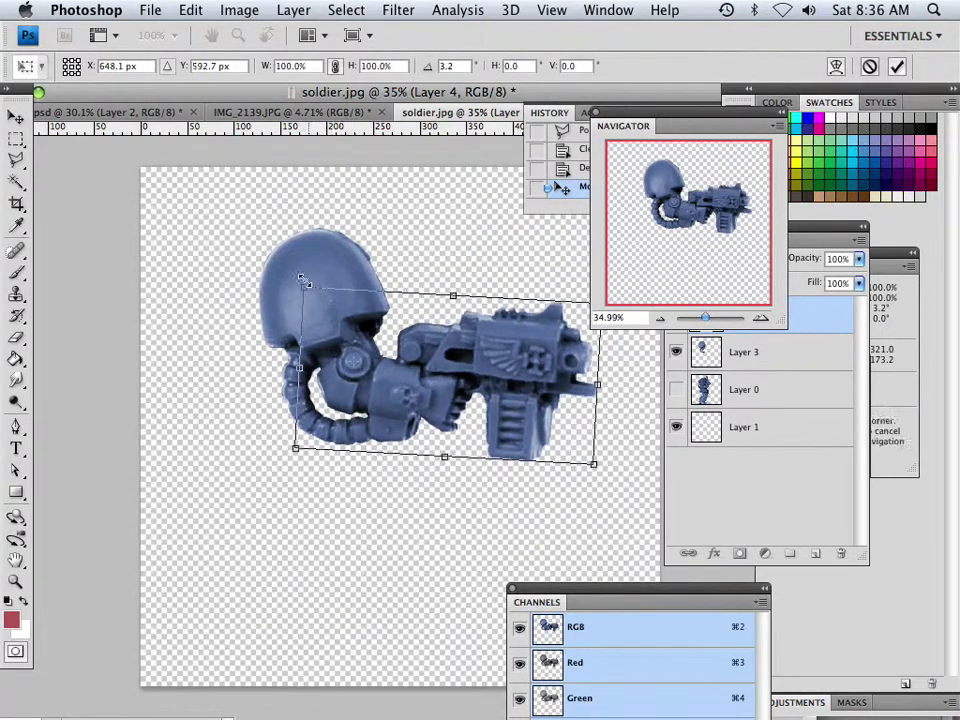
pyautogui.moveTo(298, 275); pyautogui.dragTo(197, 243)
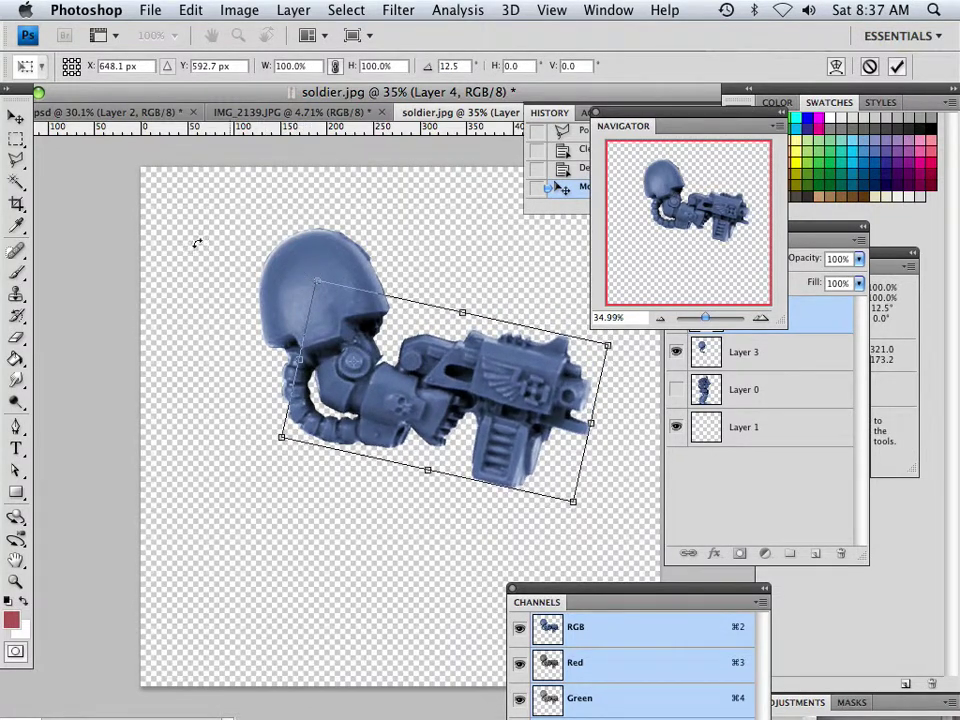
pyautogui.click(17, 116)
pyautogui.click(613, 232)
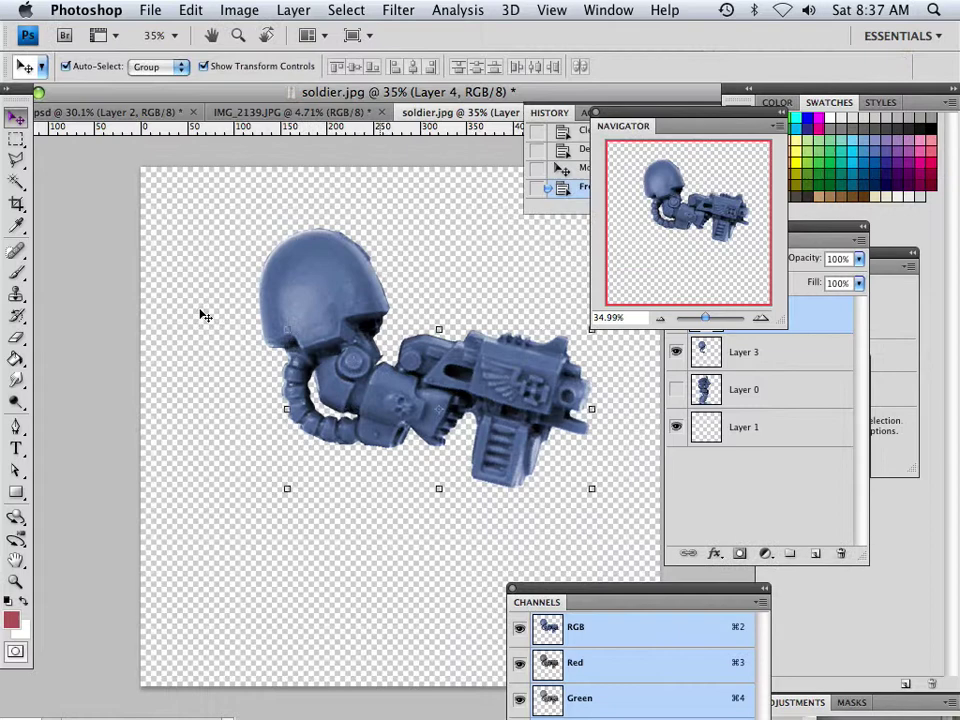
# Erase leftover pixels beside the arm with a 125 px eraser
pyautogui.click(16, 338)
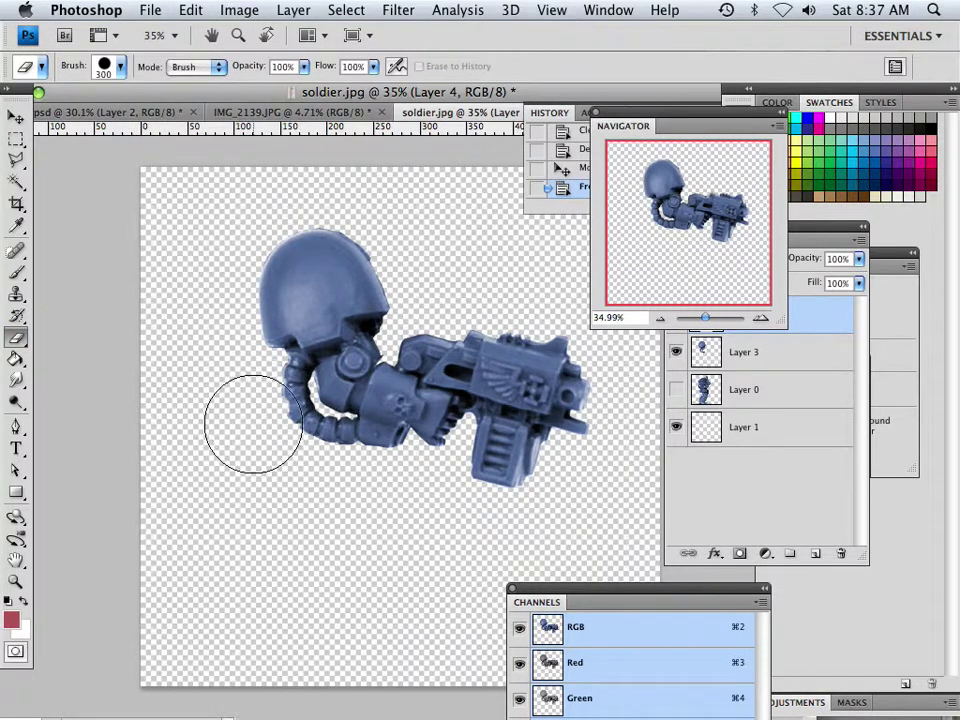
pyautogui.press('[')
pyautogui.press('[')
pyautogui.press('[')
pyautogui.press('[')
pyautogui.press('[')
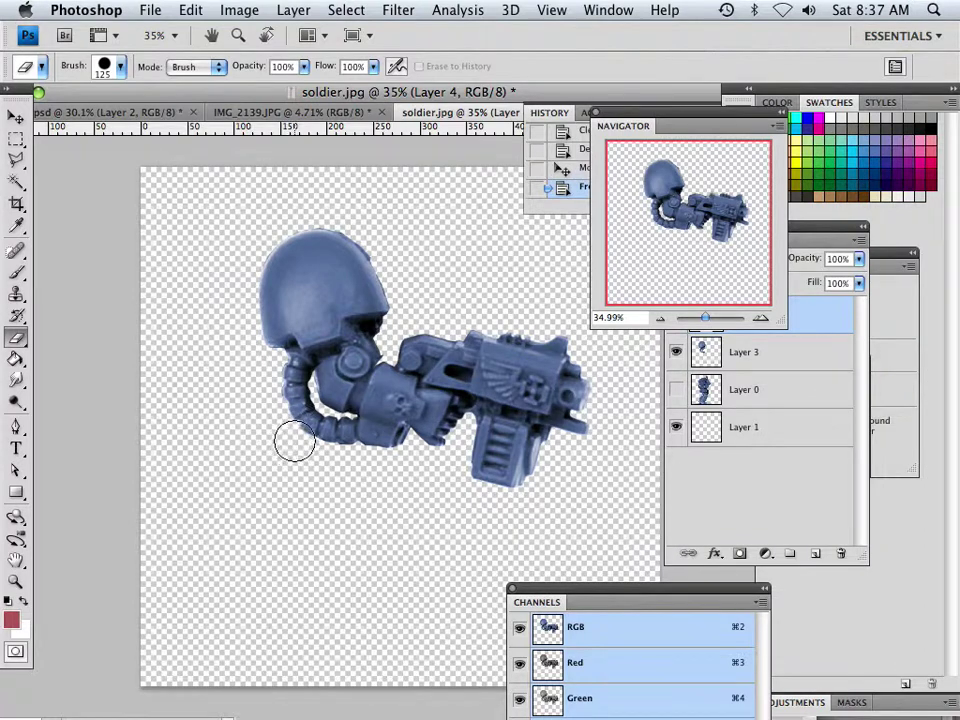
pyautogui.moveTo(262, 447)
pyautogui.mouseDown()
pyautogui.moveTo(196, 205)
pyautogui.moveTo(55, 165)
pyautogui.mouseUp()
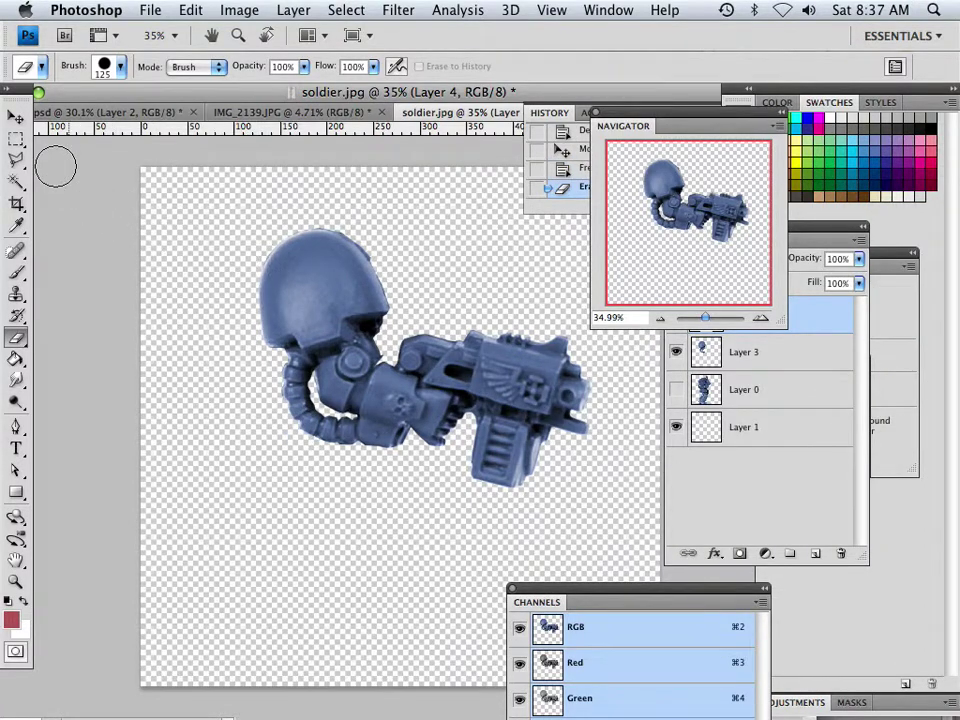
# Try a roughly 10° rotation of the arm-and-gun piece, then undo it
pyautogui.click(17, 118)
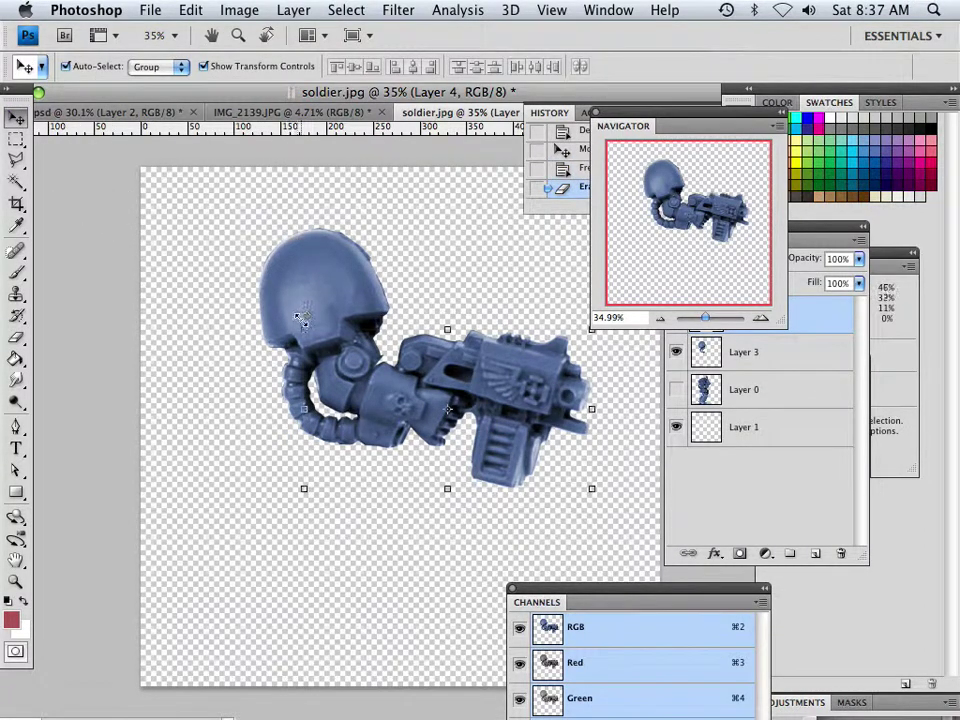
pyautogui.moveTo(301, 313); pyautogui.dragTo(281, 348)
pyautogui.press('super+z')
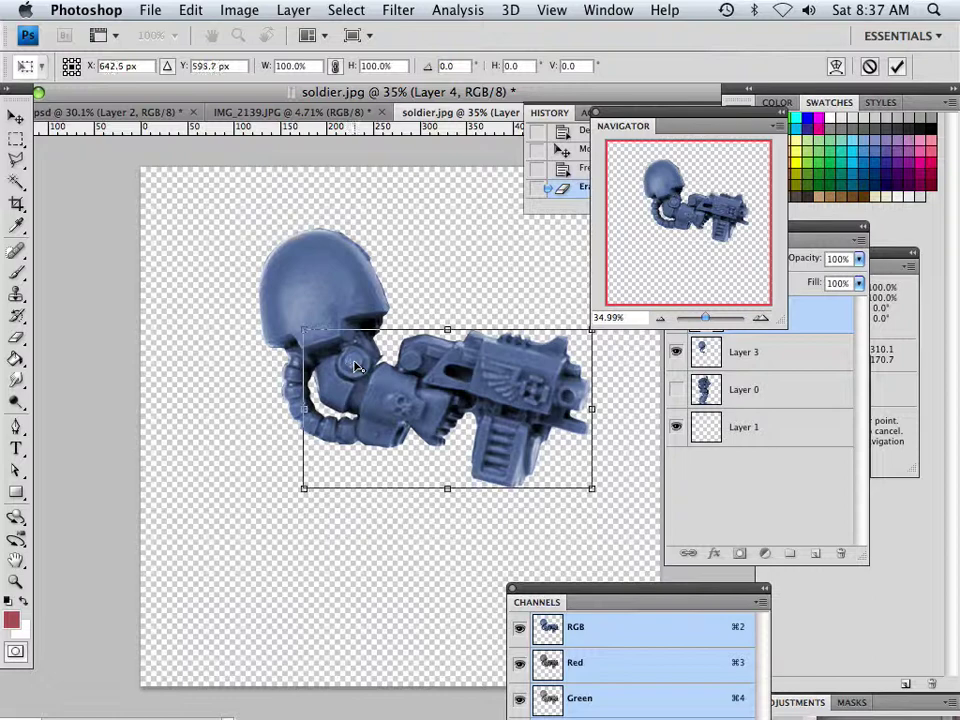
# Rotate the Layer 4 arm and gun to about -16° so the gun sits level, and apply it
pyautogui.moveTo(300, 315); pyautogui.dragTo(224, 250)
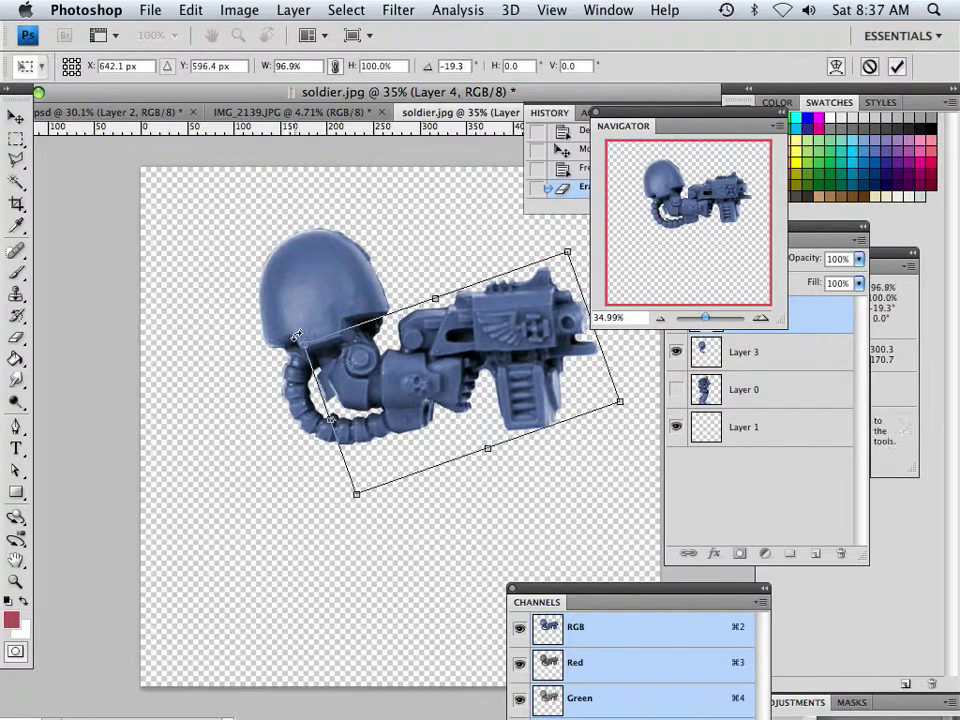
pyautogui.press('super+z')
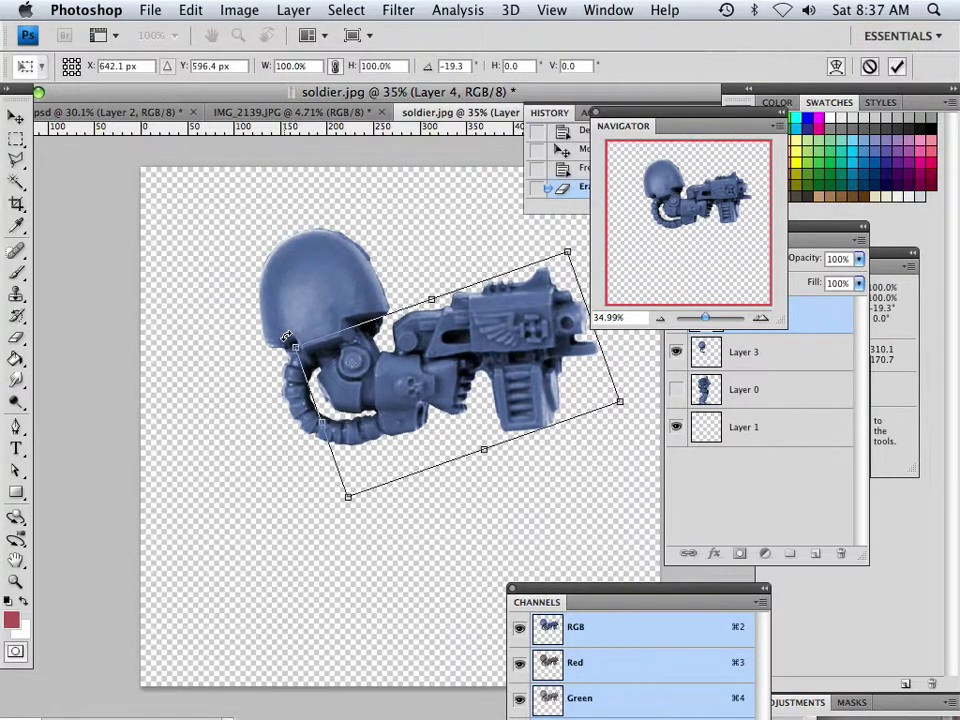
pyautogui.moveTo(286, 338)
pyautogui.mouseDown()
pyautogui.moveTo(300, 322)
pyautogui.moveTo(296, 340)
pyautogui.mouseUp()
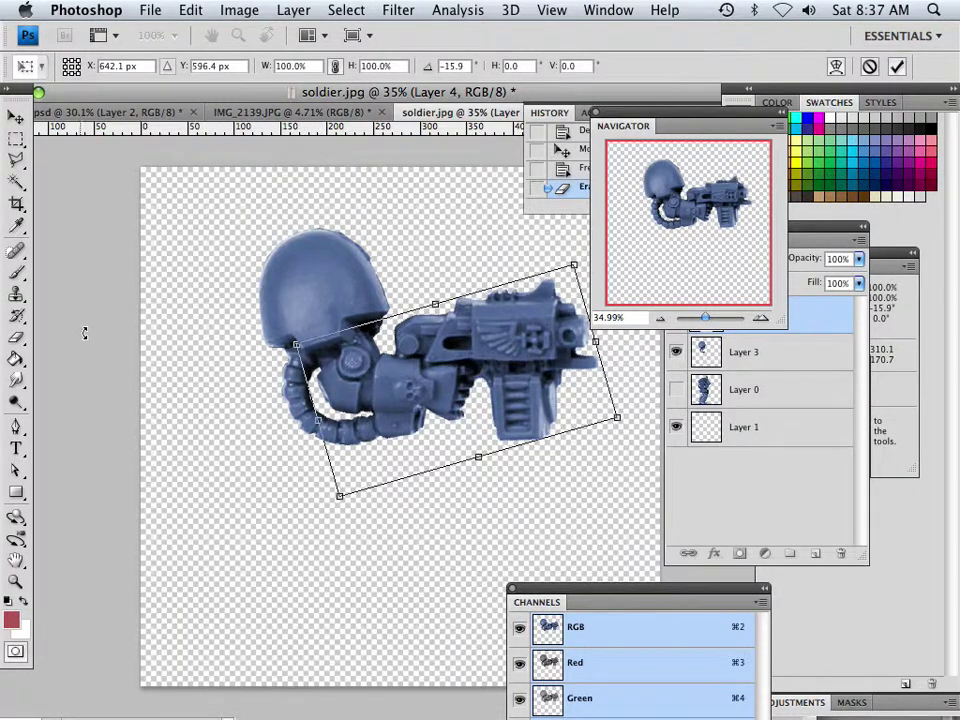
pyautogui.click(16, 117)
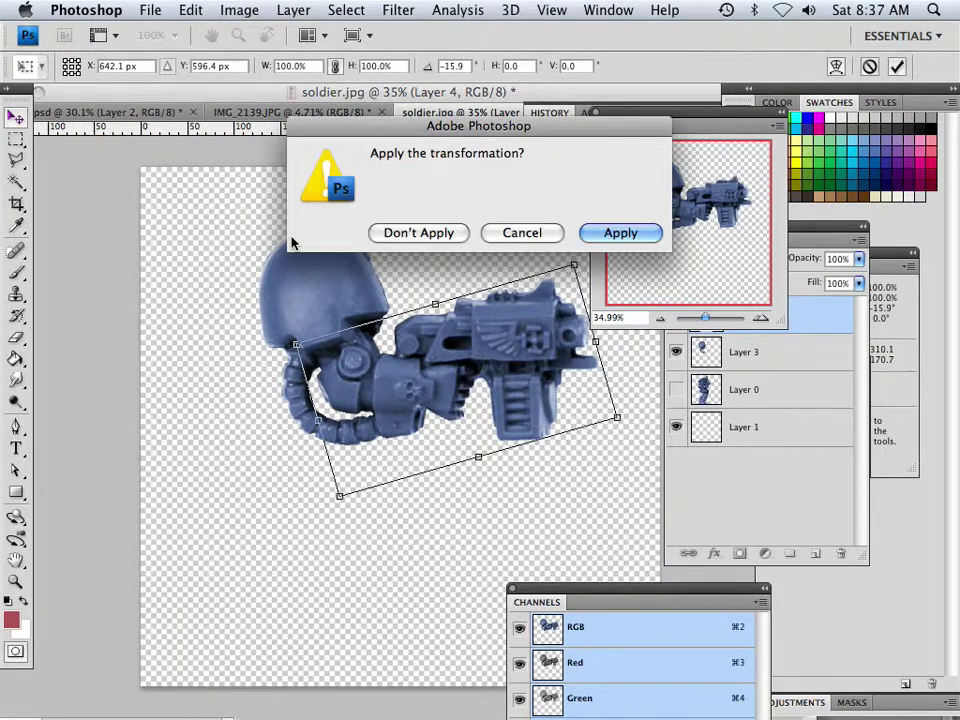
pyautogui.click(617, 231)
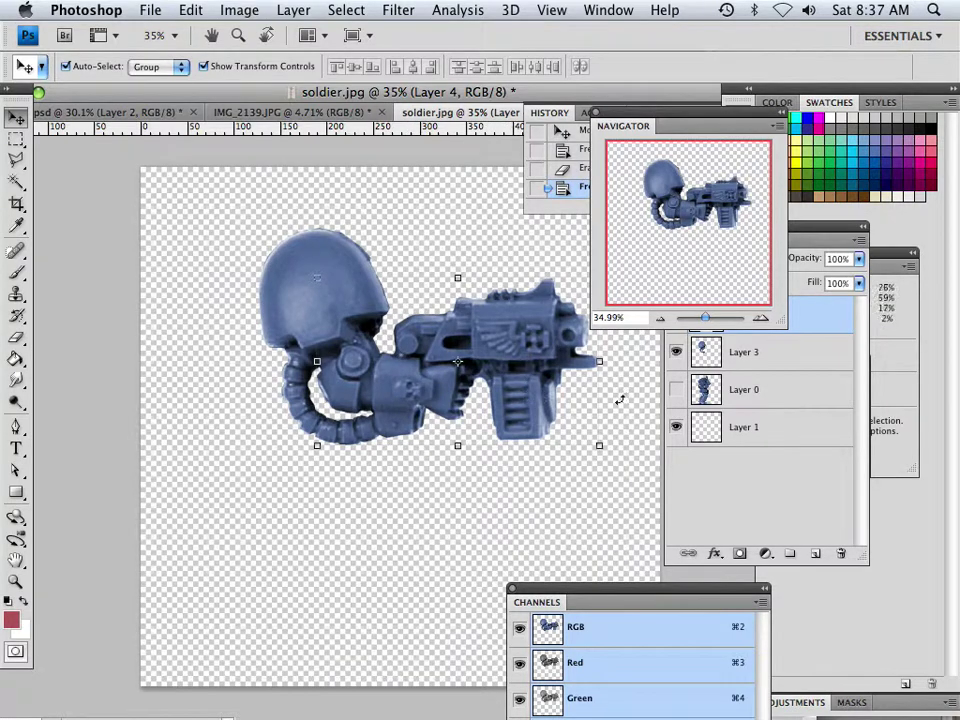
# Show Layer 0, commit an unchanged transform on Layer 3, and select Layers 3 and 4 together
pyautogui.click(677, 389)
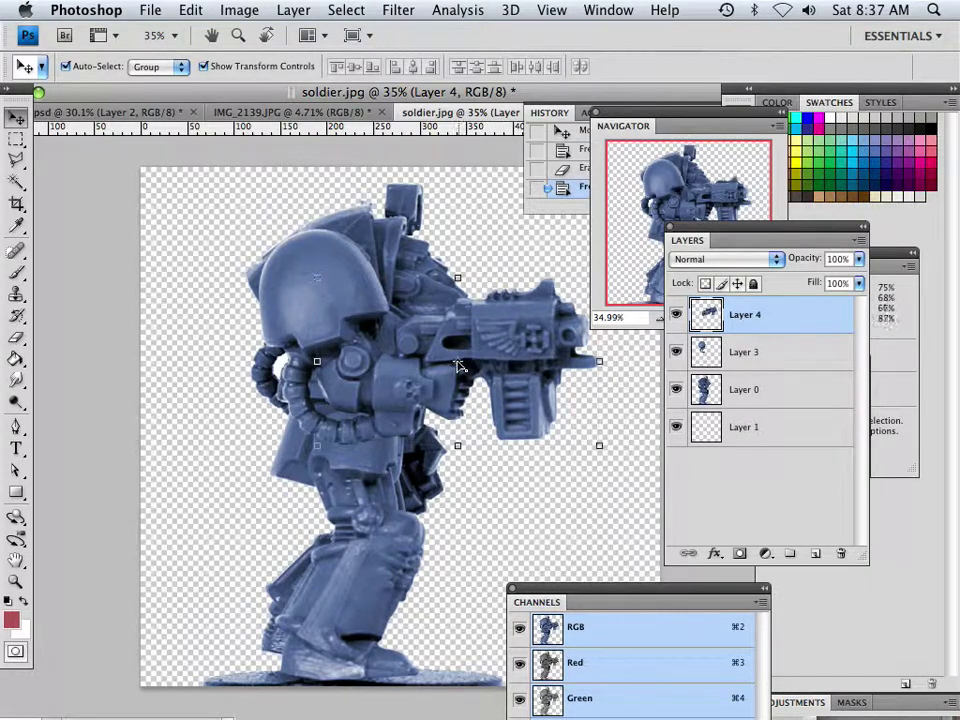
pyautogui.click(752, 360)
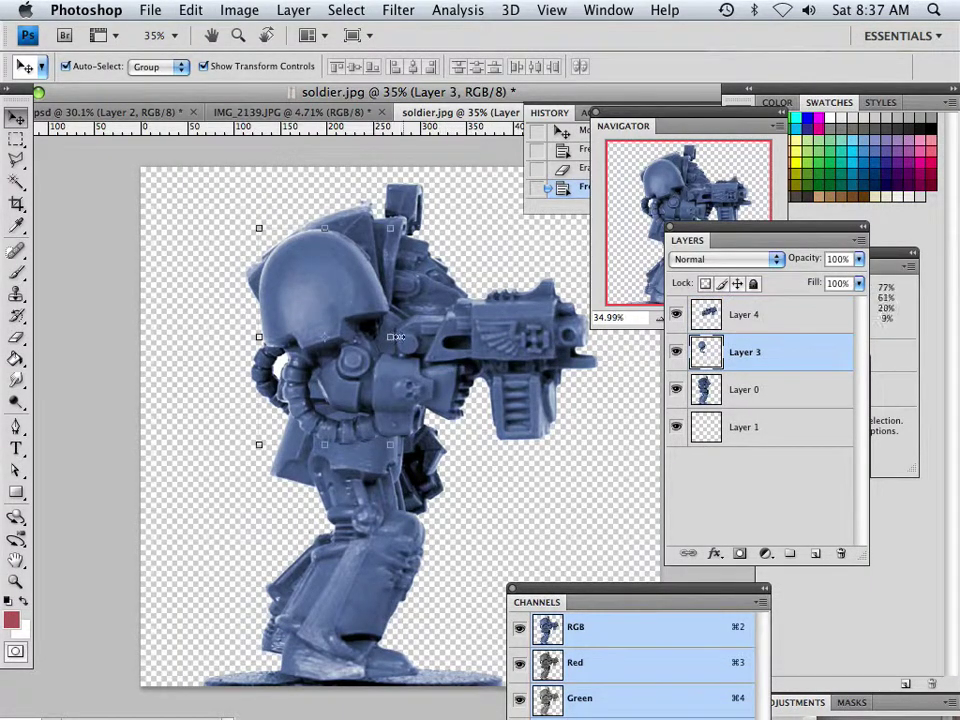
pyautogui.press('super+t')
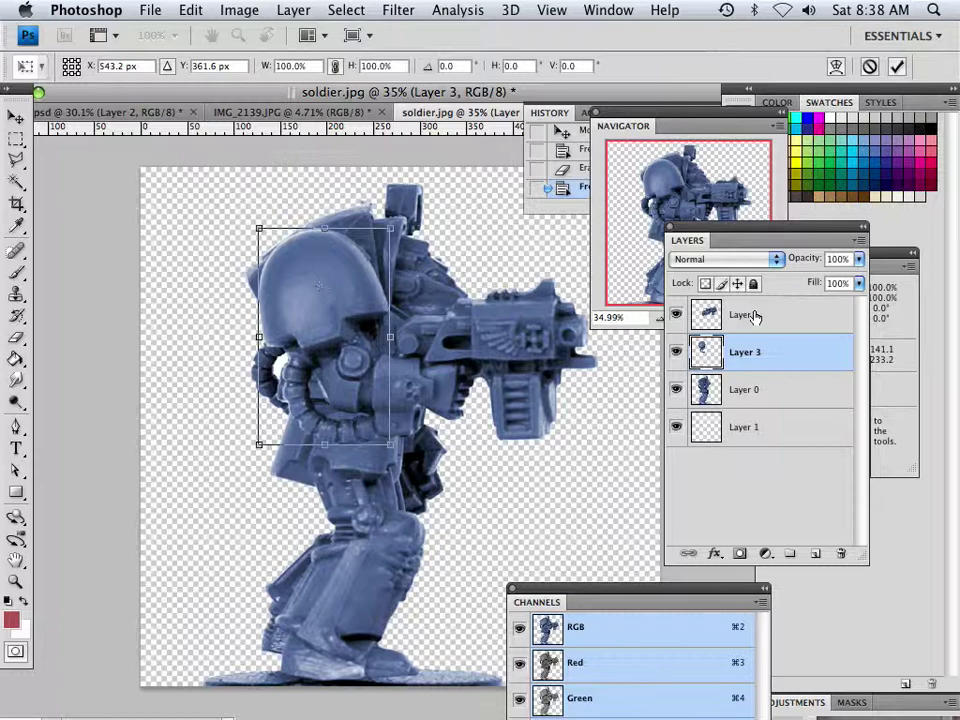
pyautogui.press('Return')
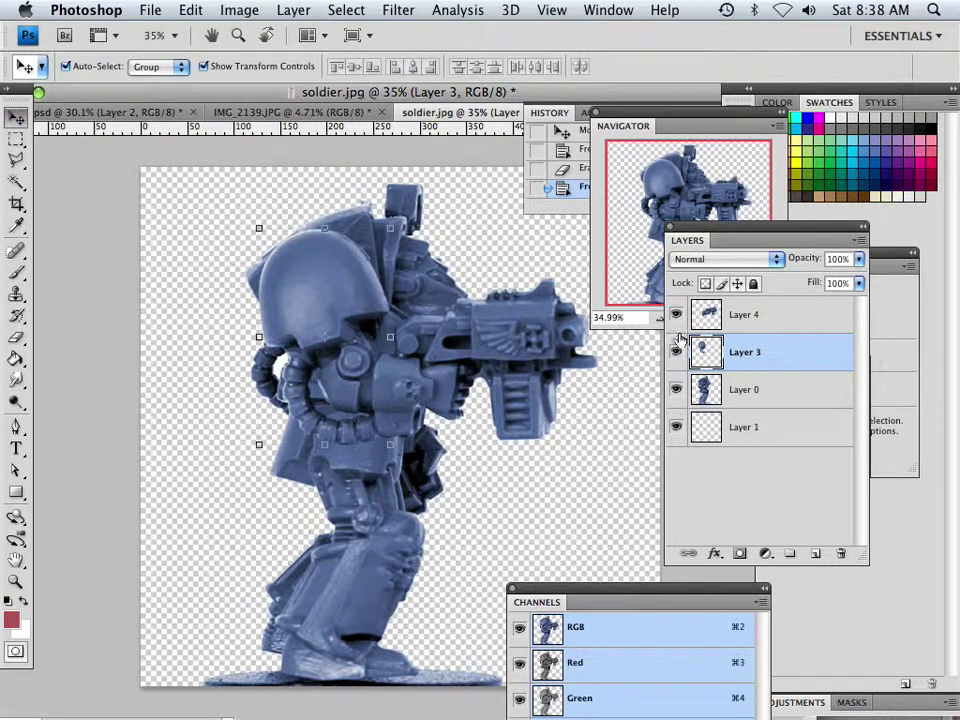
pyautogui.keyDown('shift'); pyautogui.click(738, 318); pyautogui.keyUp('shift')
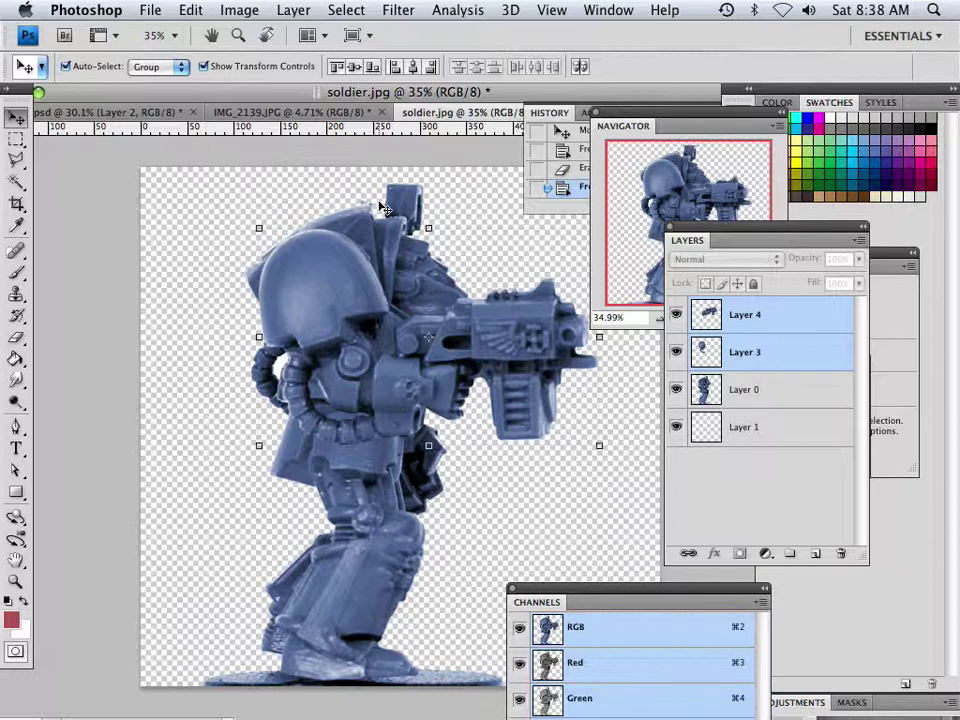
# On Layer 0, lasso the dark shadow area behind the upper leg and delete it
pyautogui.click(603, 286)
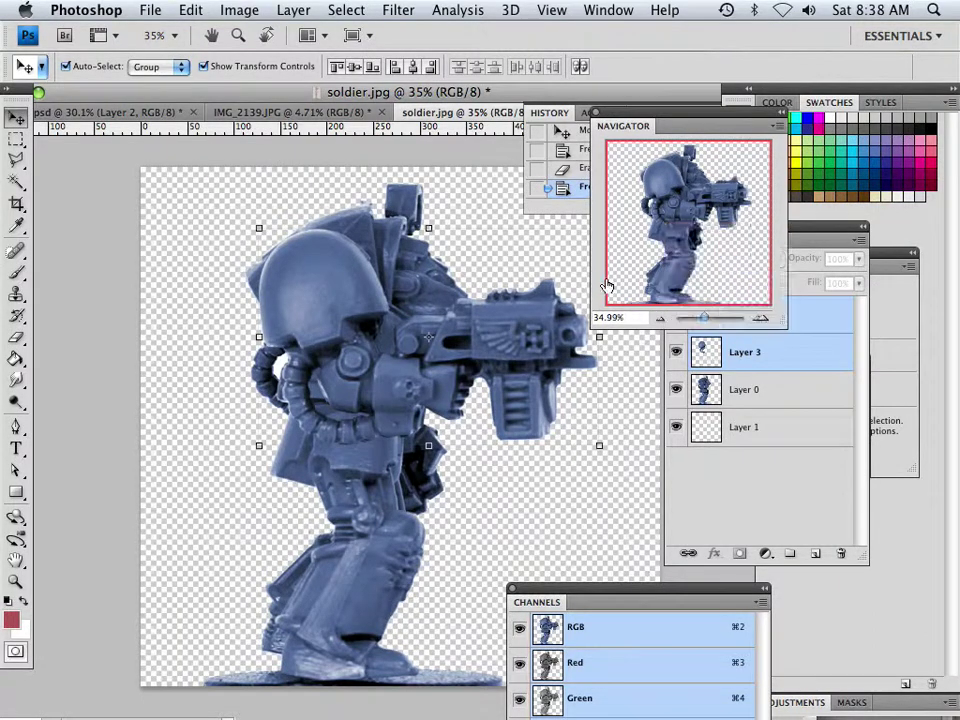
pyautogui.moveTo(703, 318); pyautogui.dragTo(717, 318)
pyautogui.click(733, 390)
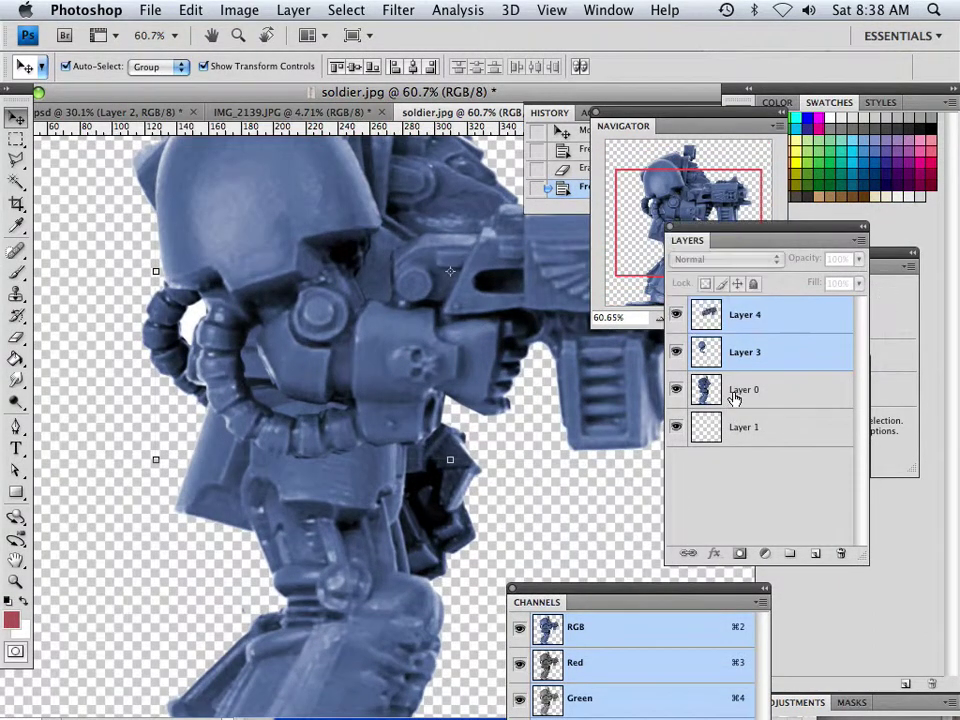
pyautogui.click(603, 316)
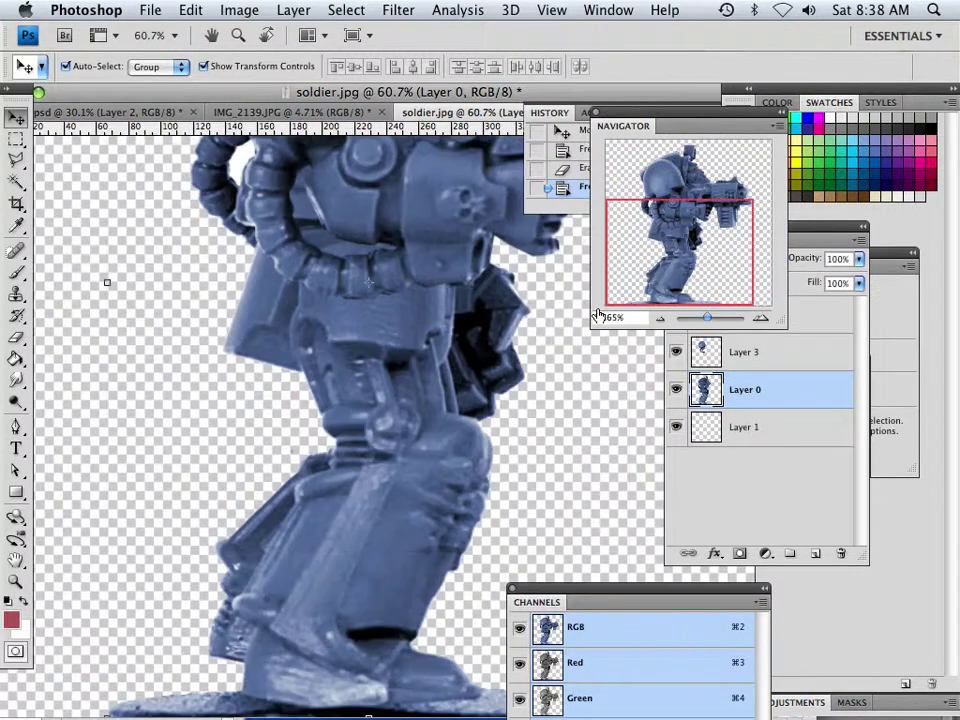
pyautogui.moveTo(651, 270); pyautogui.dragTo(708, 246)
pyautogui.scroll(3, 706, 260)
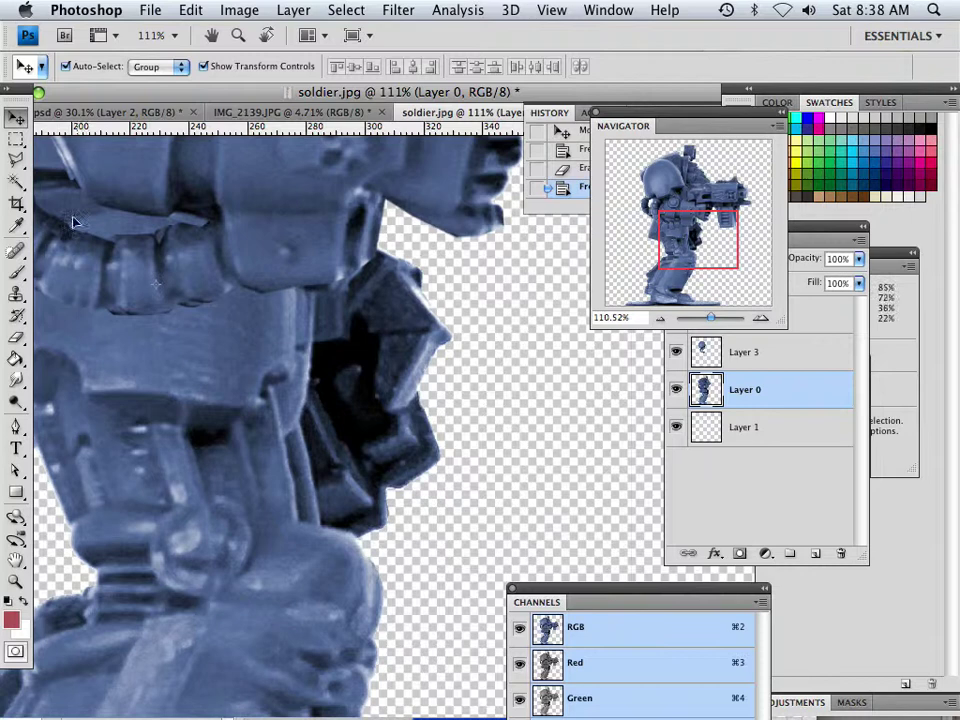
pyautogui.click(17, 160)
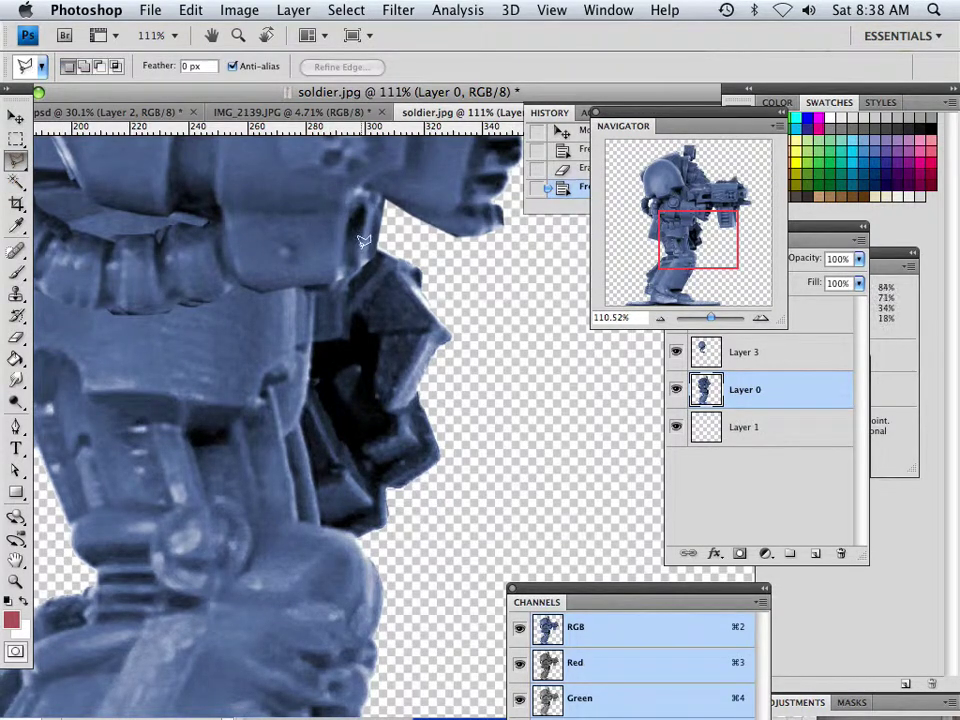
pyautogui.click(382, 242)
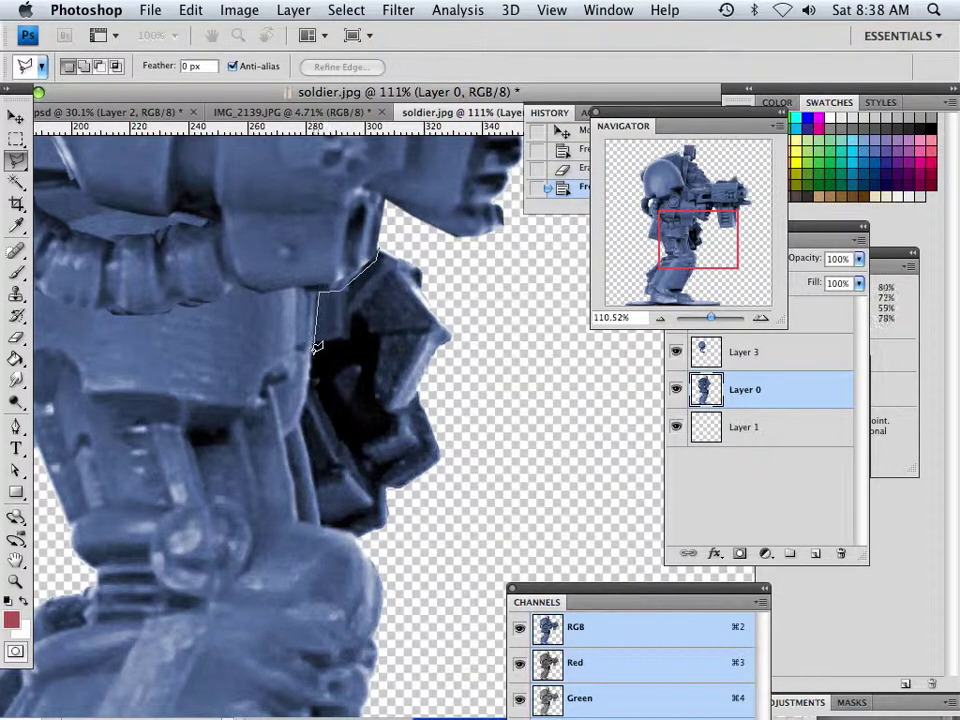
pyautogui.click(305, 416)
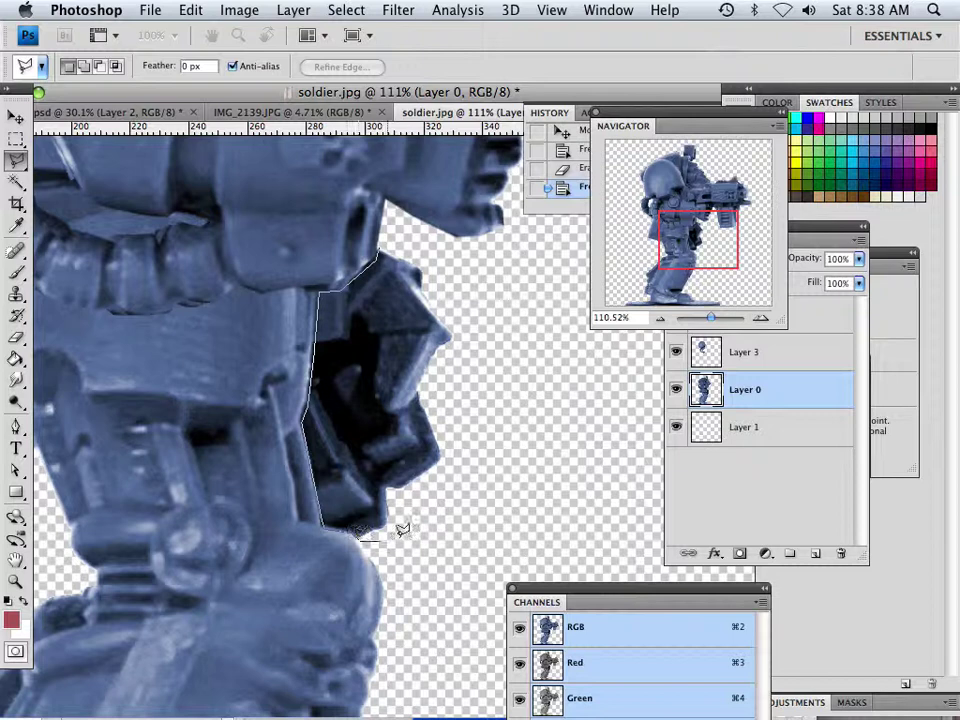
pyautogui.moveTo(398, 533)
pyautogui.mouseDown()
pyautogui.moveTo(455, 481)
pyautogui.moveTo(482, 421)
pyautogui.moveTo(468, 285)
pyautogui.moveTo(417, 233)
pyautogui.moveTo(378, 256)
pyautogui.mouseUp()
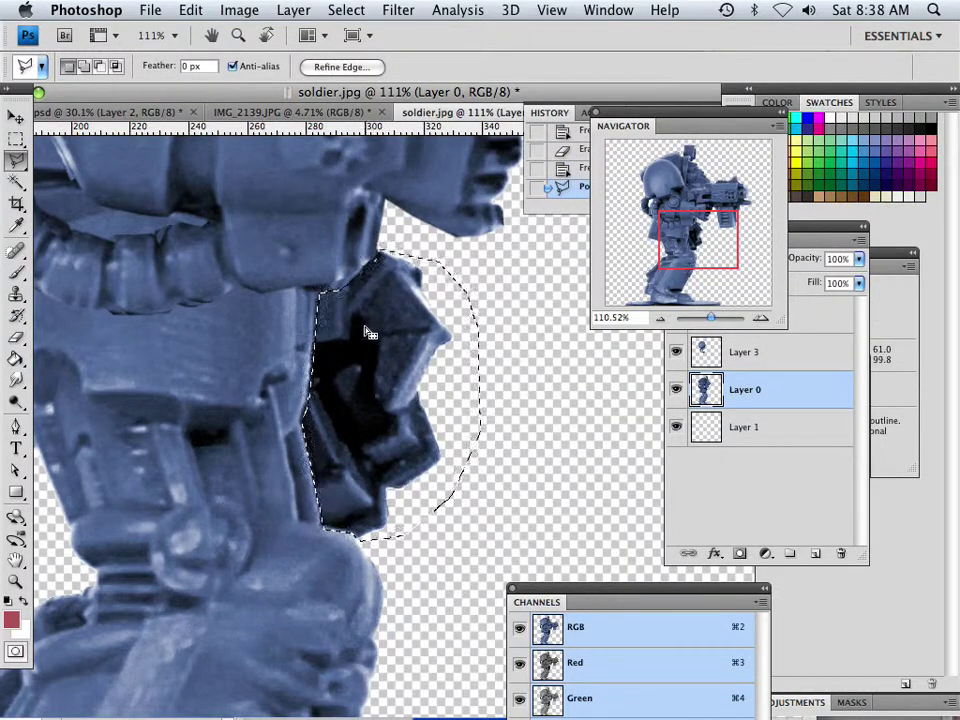
pyautogui.press('Delete')
# Deselect and view the lower legs and feet at 100%
pyautogui.moveTo(710, 318); pyautogui.dragTo(709, 318)
pyautogui.click(346, 10)
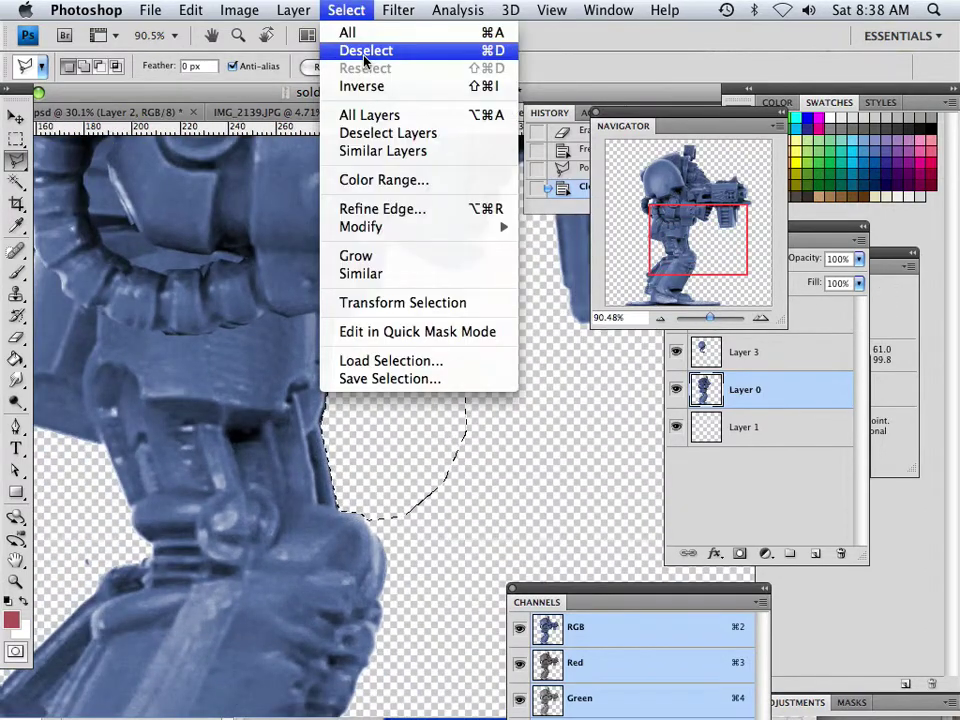
pyautogui.click(364, 51)
pyautogui.moveTo(706, 318); pyautogui.dragTo(706, 320)
pyautogui.moveTo(701, 270); pyautogui.dragTo(709, 320)
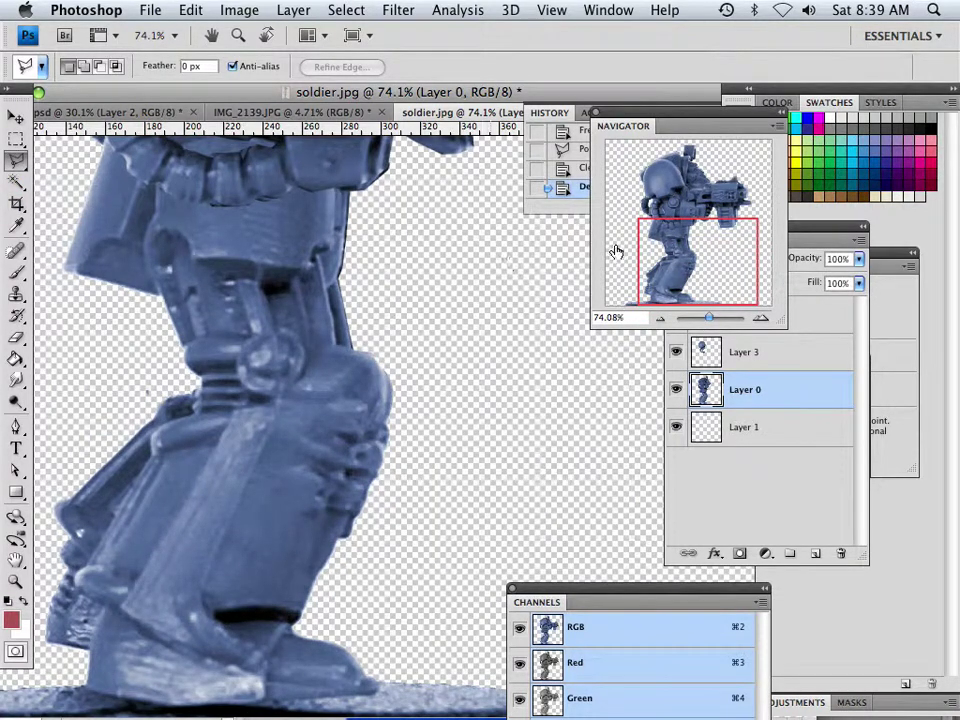
# Lasso and delete the strip under the foot, then deselect
pyautogui.click(82, 676)
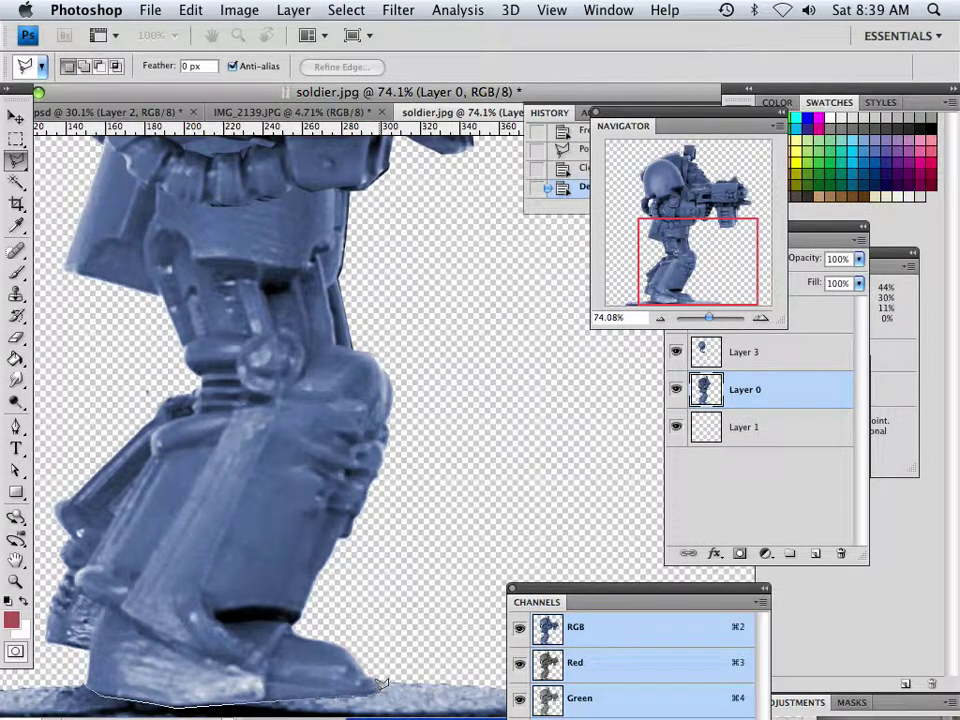
pyautogui.doubleClick(405, 662)
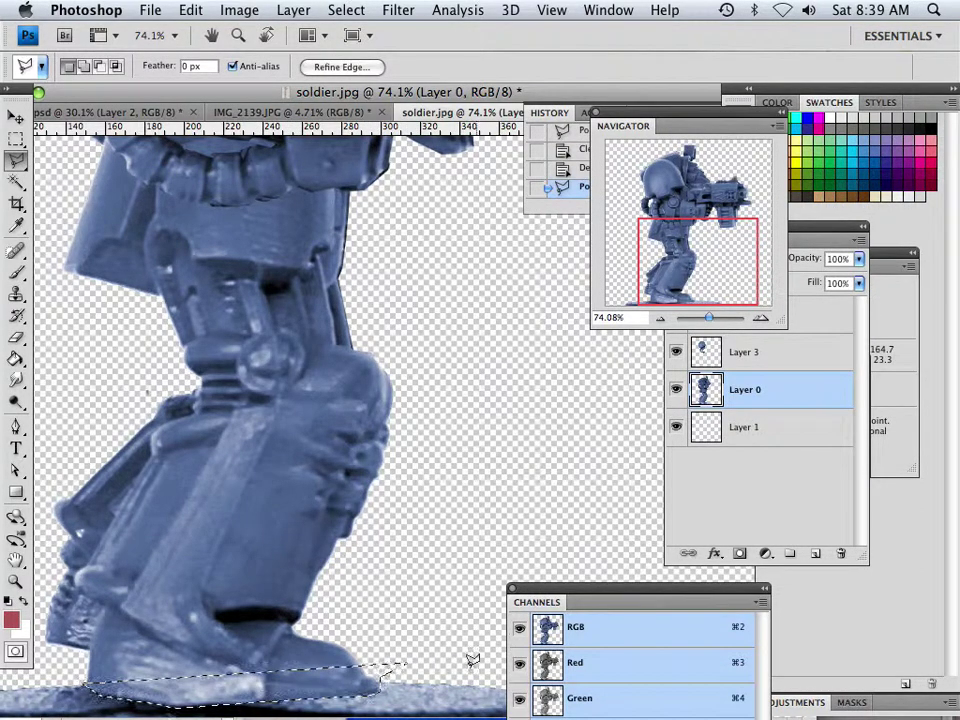
pyautogui.press('Delete')
pyautogui.hotkey('ctrl', 'd')
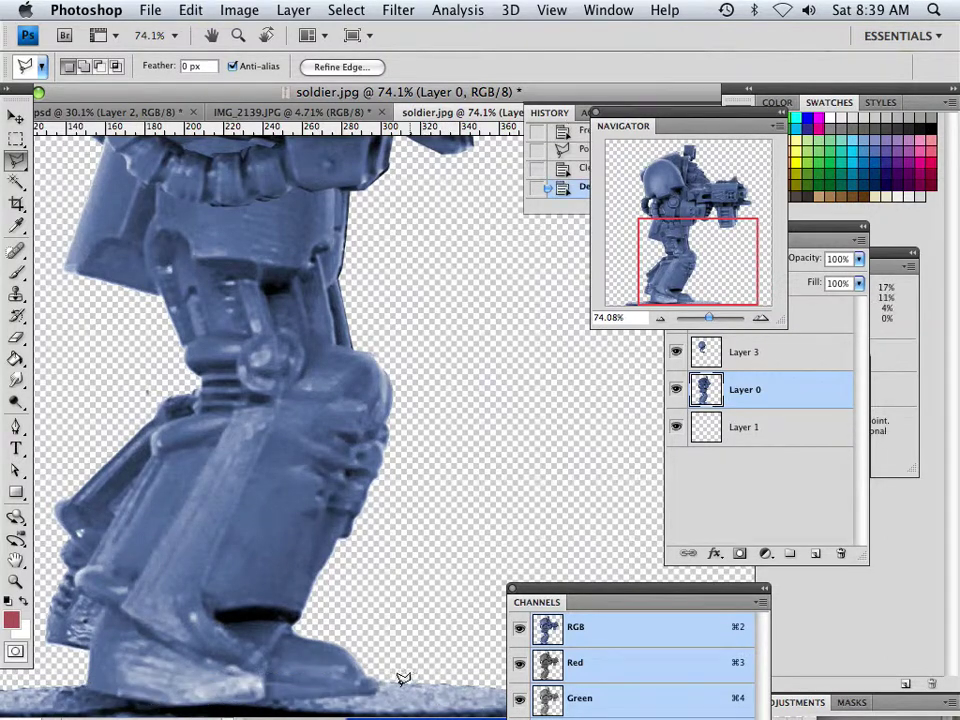
# Begin outlining the base under the boot, move the Channels panel up and dismiss the camera alert
pyautogui.click(81, 684)
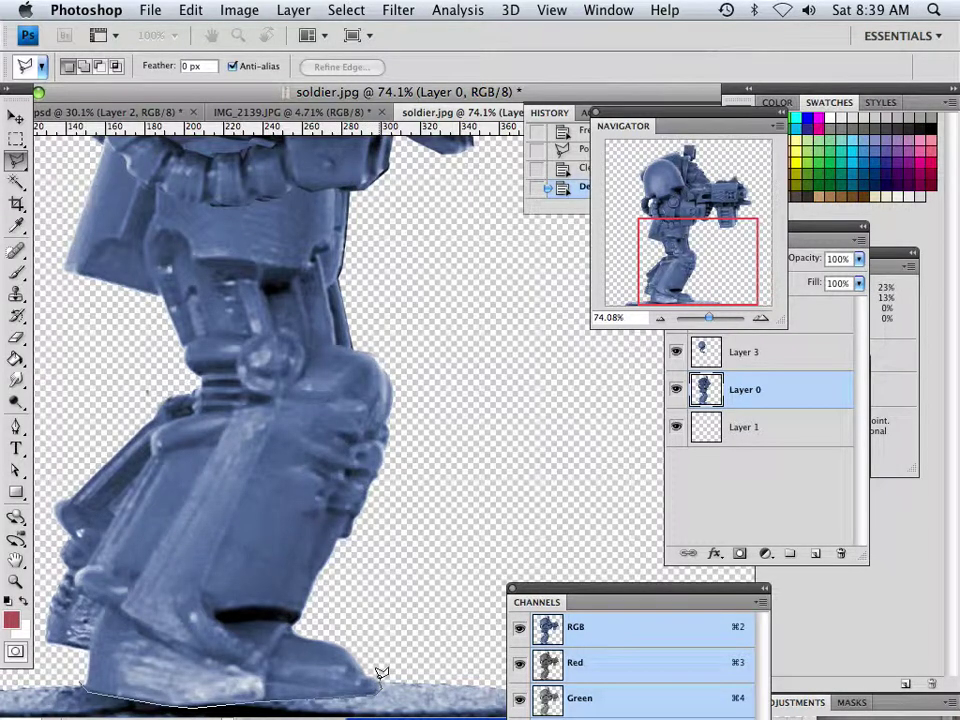
pyautogui.click(383, 671)
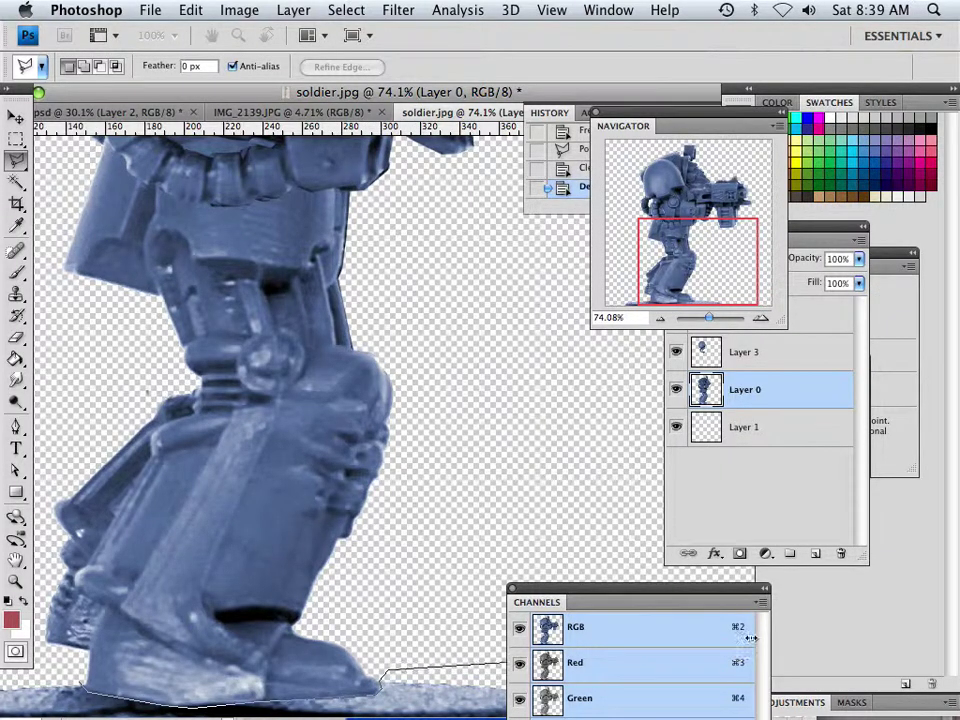
pyautogui.click(635, 561)
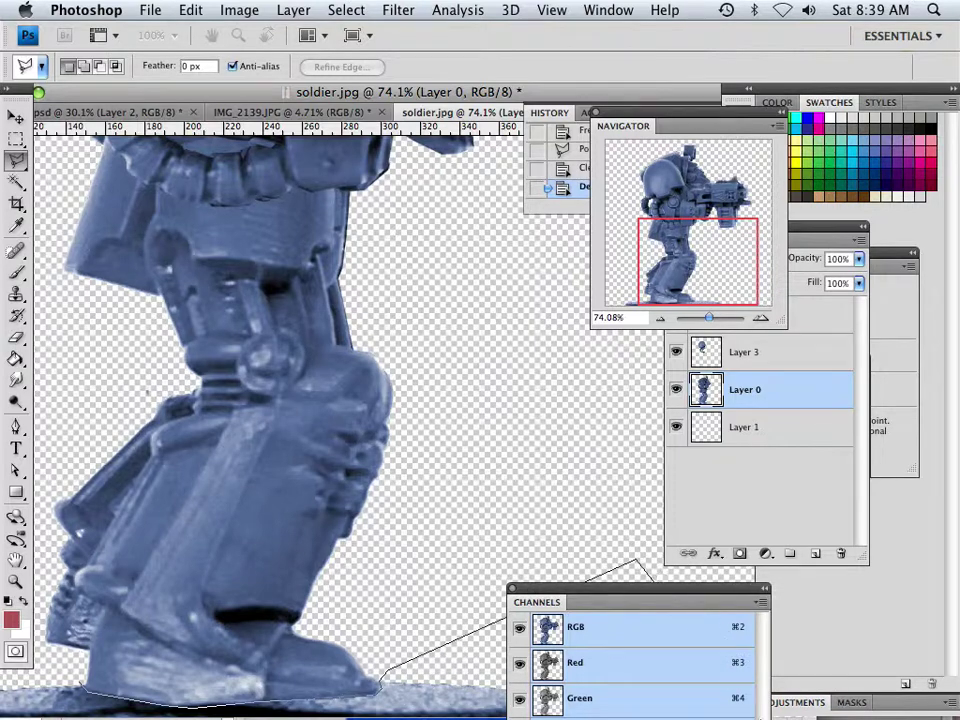
pyautogui.moveTo(660, 590); pyautogui.dragTo(799, 382)
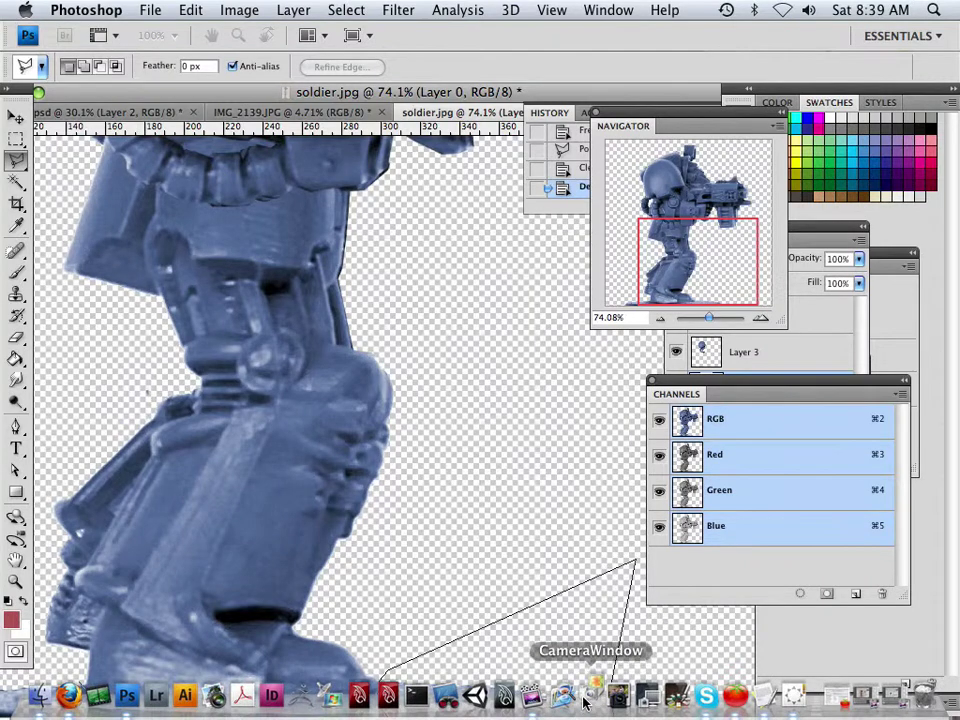
pyautogui.click(586, 698)
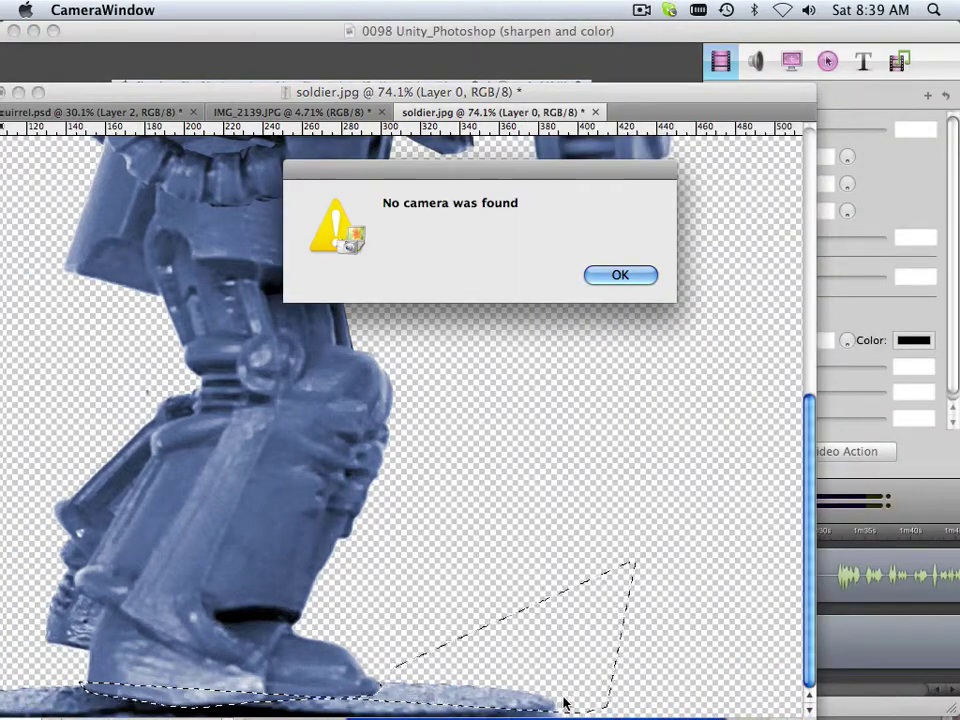
pyautogui.click(488, 505)
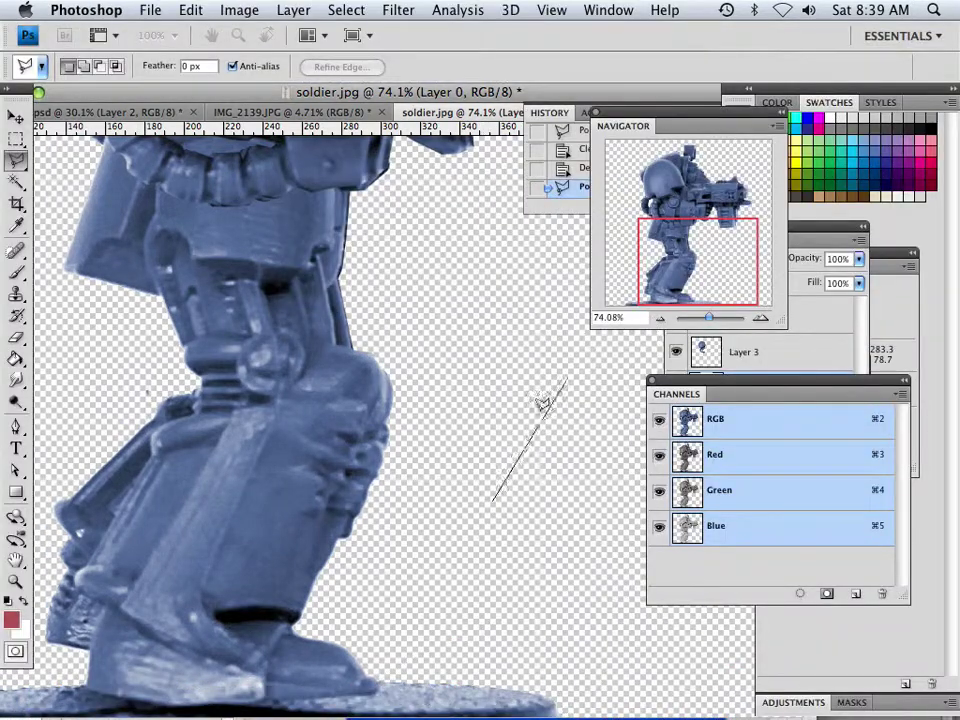
# Zoom out, outline the base beneath both boots, clear it from Layer 0 and deselect
pyautogui.moveTo(709, 318); pyautogui.dragTo(704, 318)
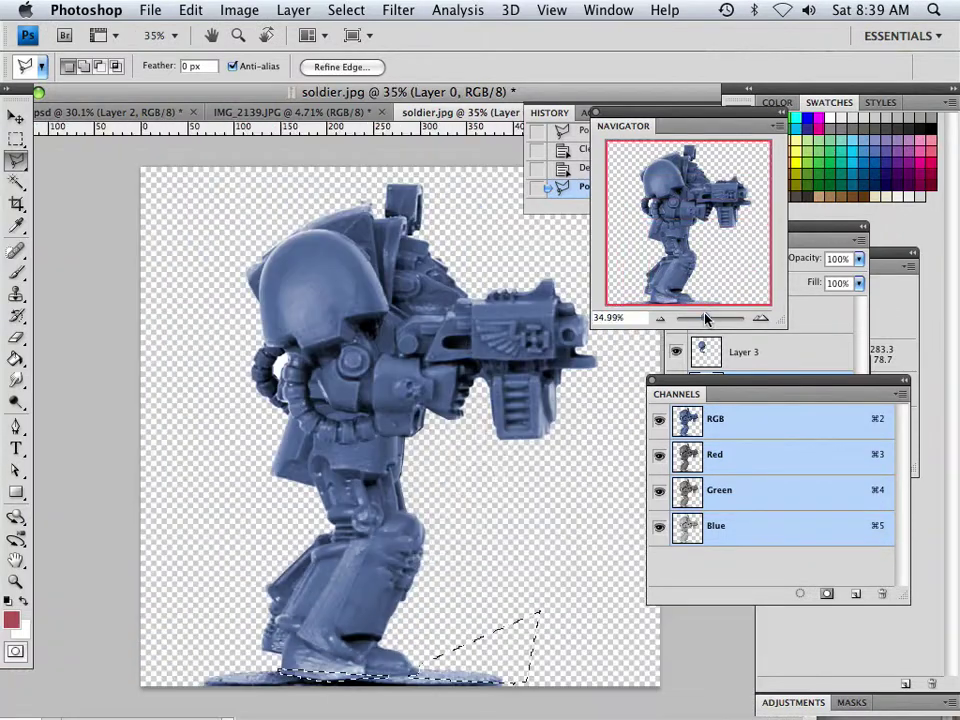
pyautogui.click(190, 686)
pyautogui.click(206, 701)
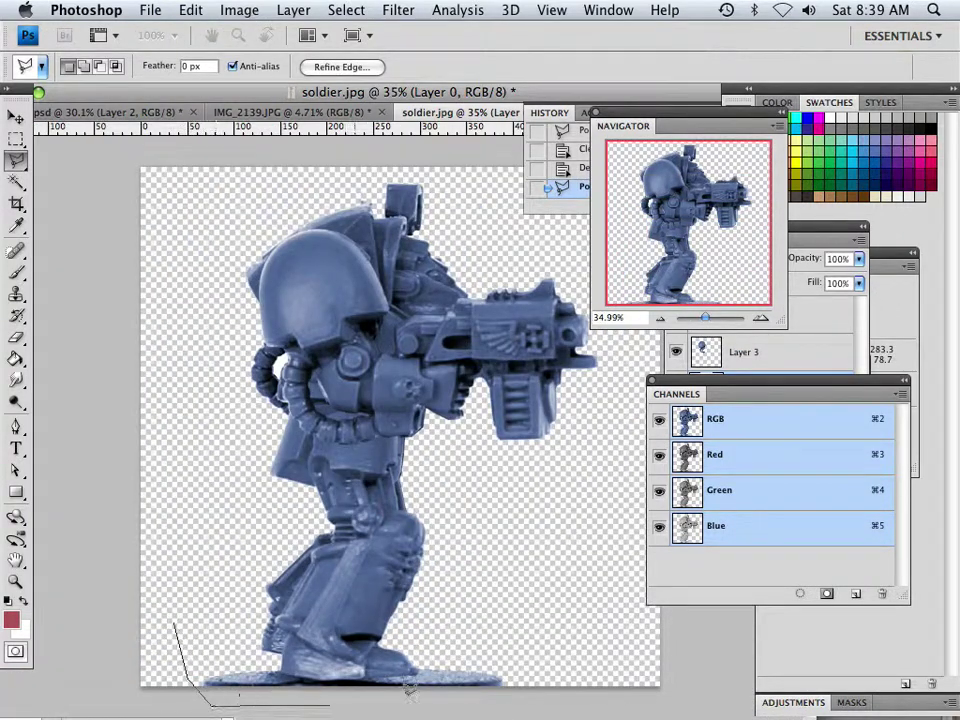
pyautogui.click(526, 700)
pyautogui.click(529, 655)
pyautogui.click(442, 656)
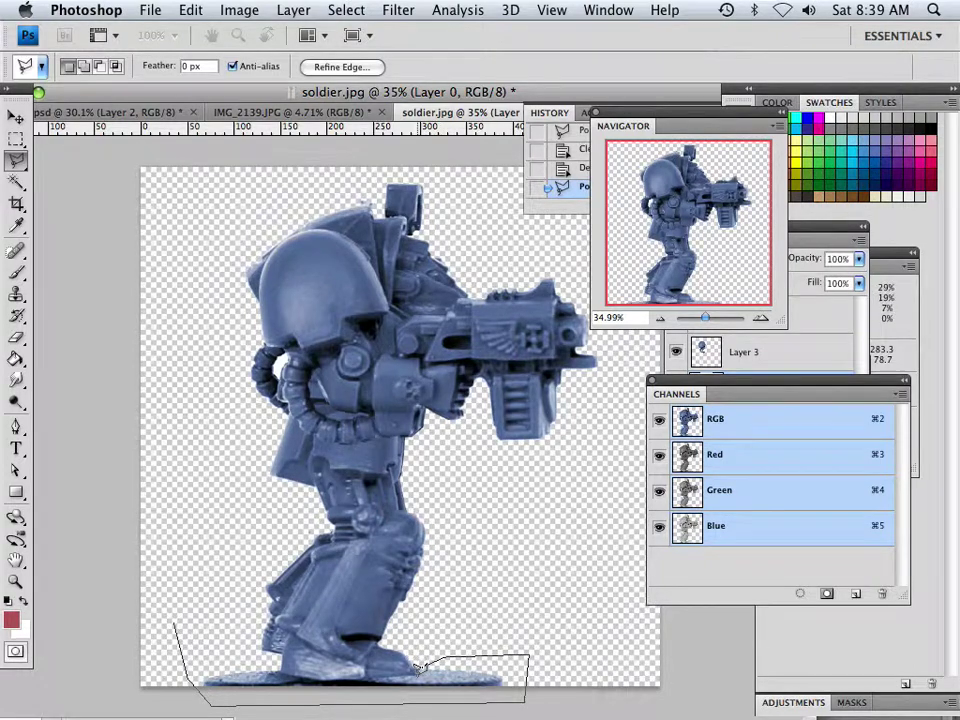
pyautogui.click(416, 670)
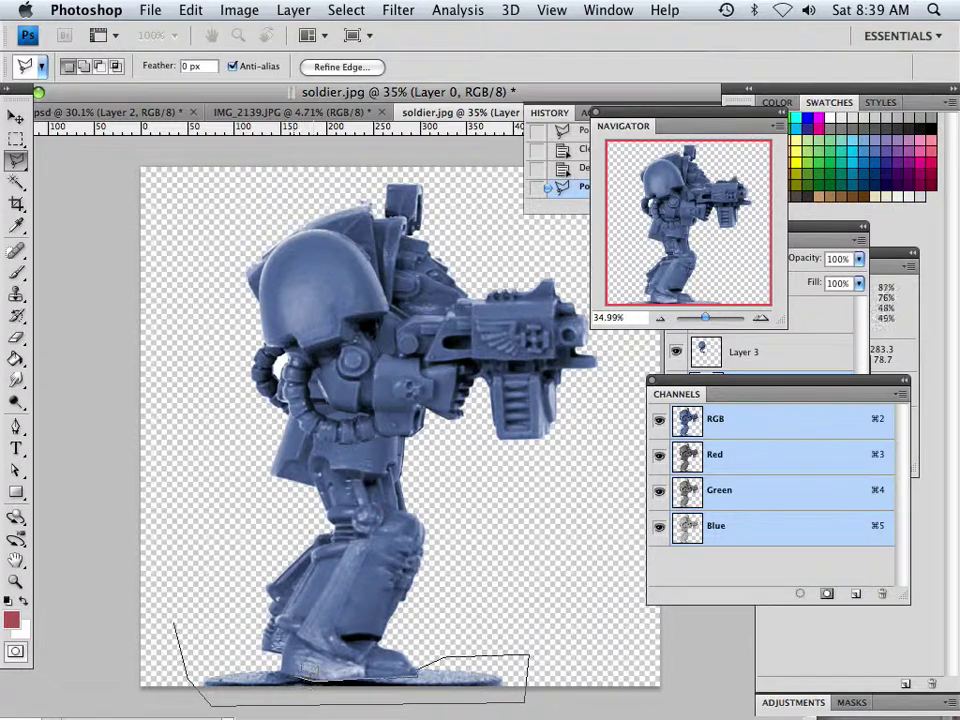
pyautogui.click(282, 665)
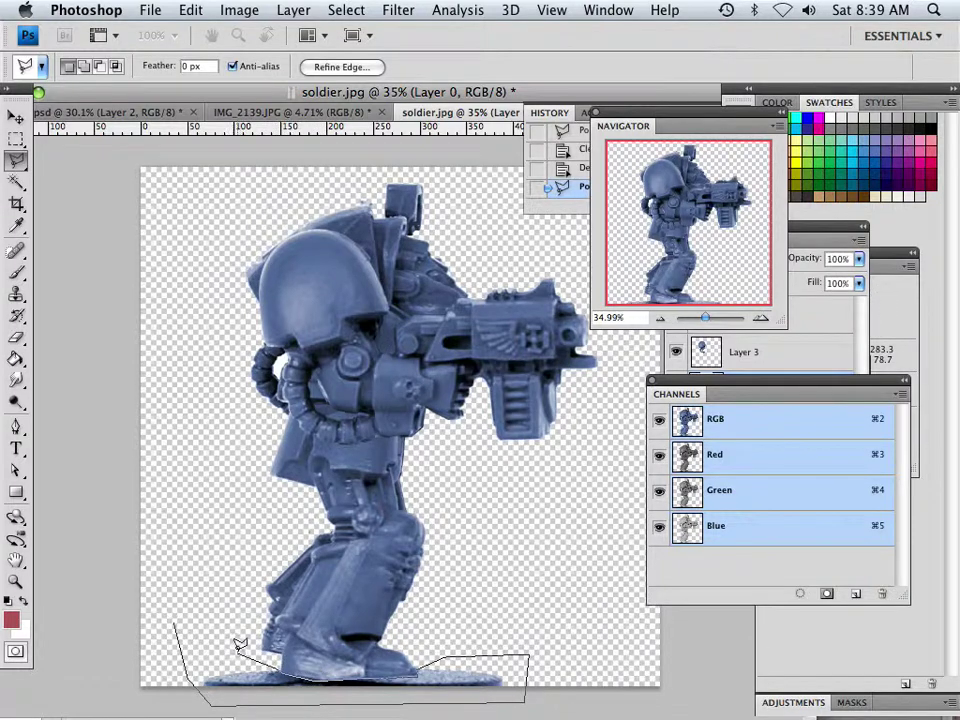
pyautogui.click(177, 626)
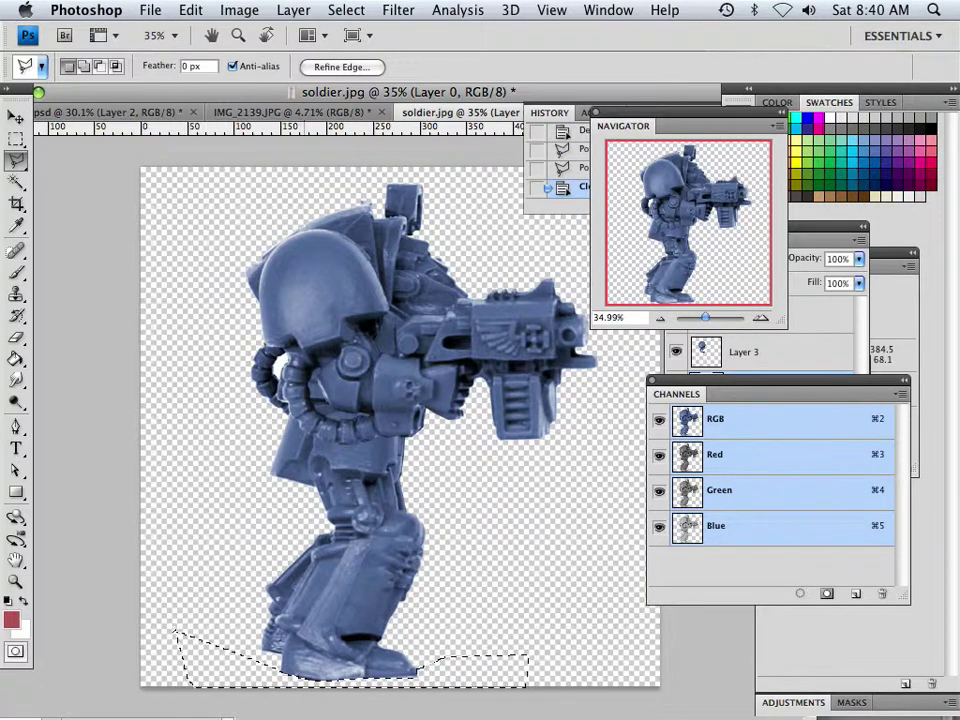
pyautogui.click(347, 11)
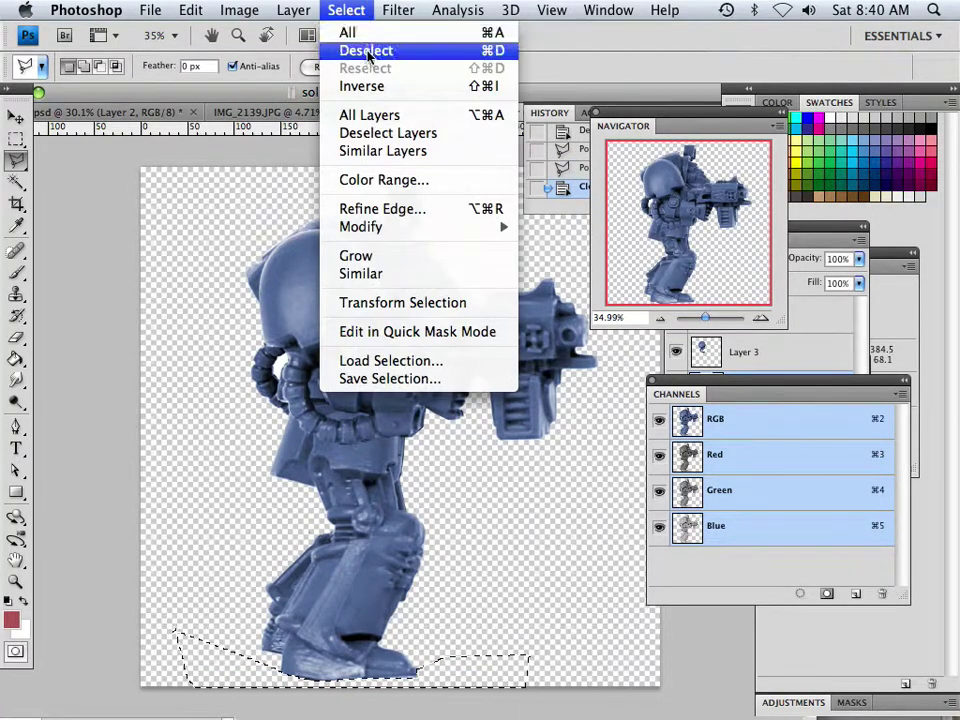
pyautogui.click(370, 50)
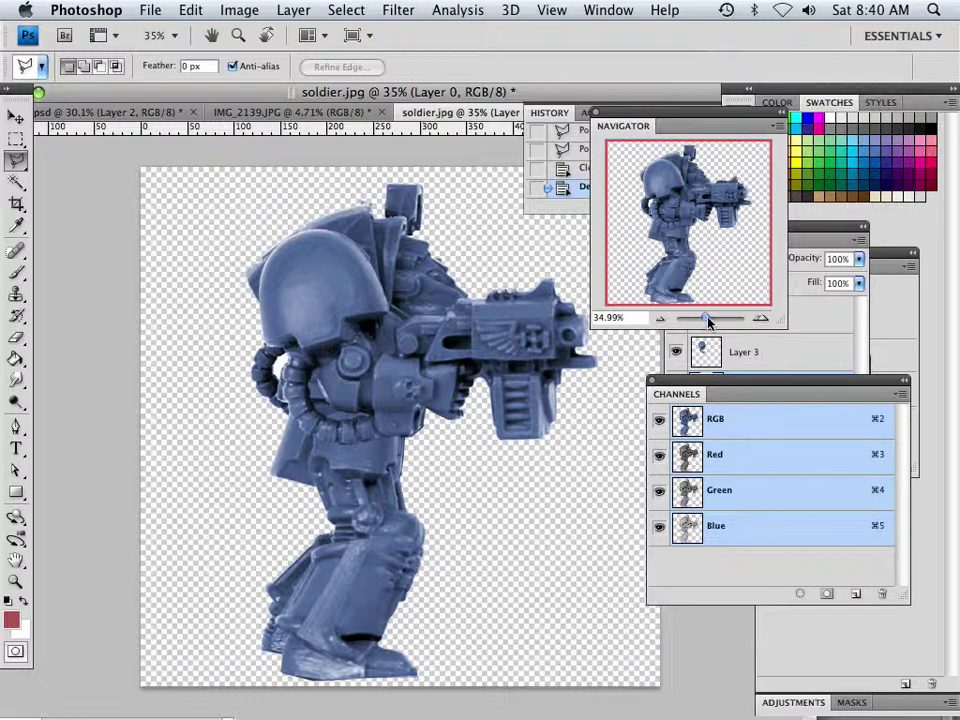
# Collapse the Layers panel and dock the Channels panel beneath the Paths panel
pyautogui.moveTo(706, 319)
pyautogui.mouseDown()
pyautogui.moveTo(716, 318)
pyautogui.moveTo(705, 318)
pyautogui.mouseUp()
pyautogui.click(813, 234)
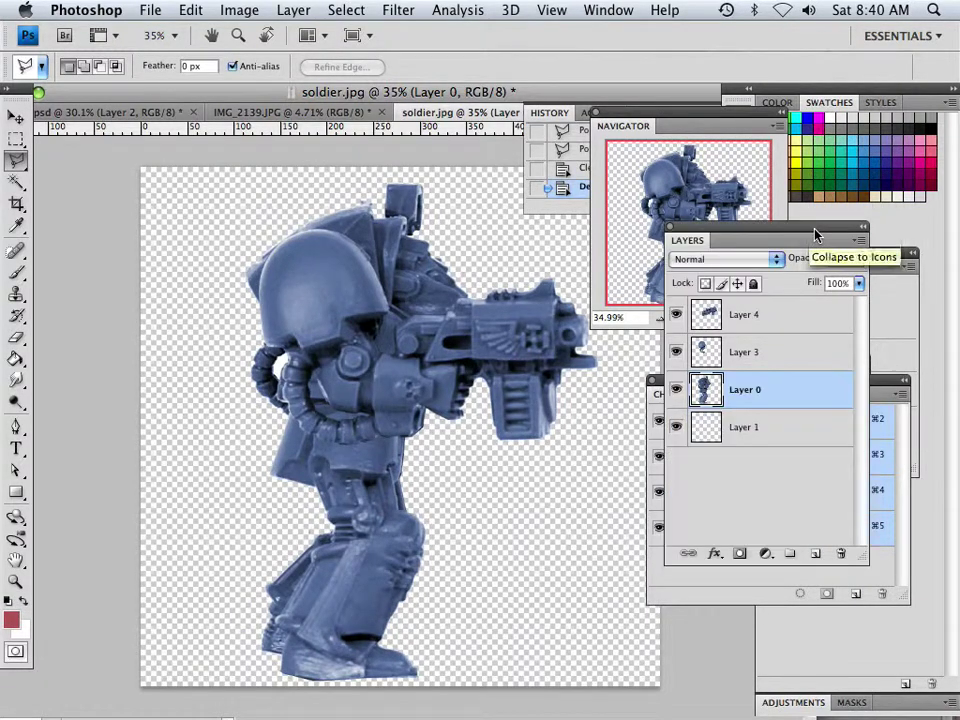
pyautogui.click(860, 228)
pyautogui.moveTo(750, 396); pyautogui.dragTo(841, 465)
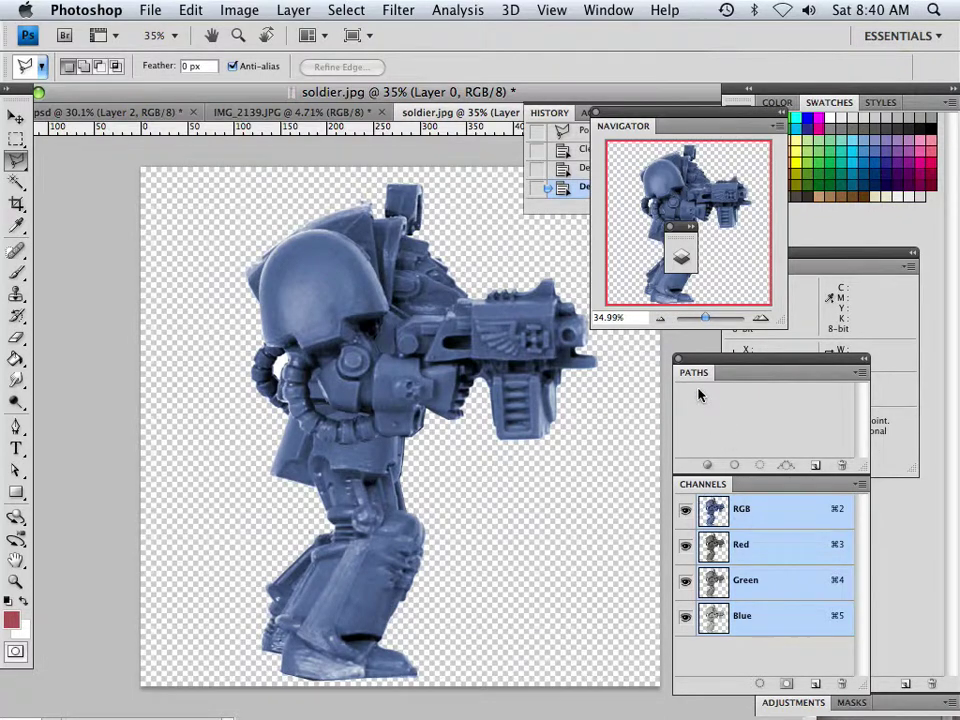
# Reopen Layers from the Window menu, tab it with Paths, and move the group beside the swatches
pyautogui.click(608, 10)
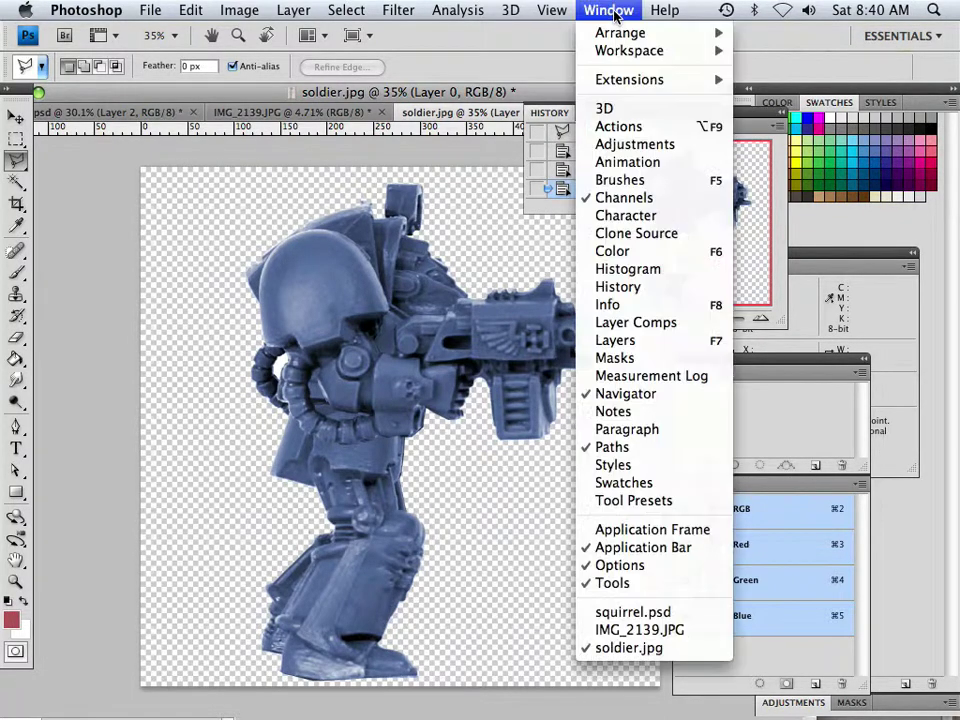
pyautogui.click(613, 341)
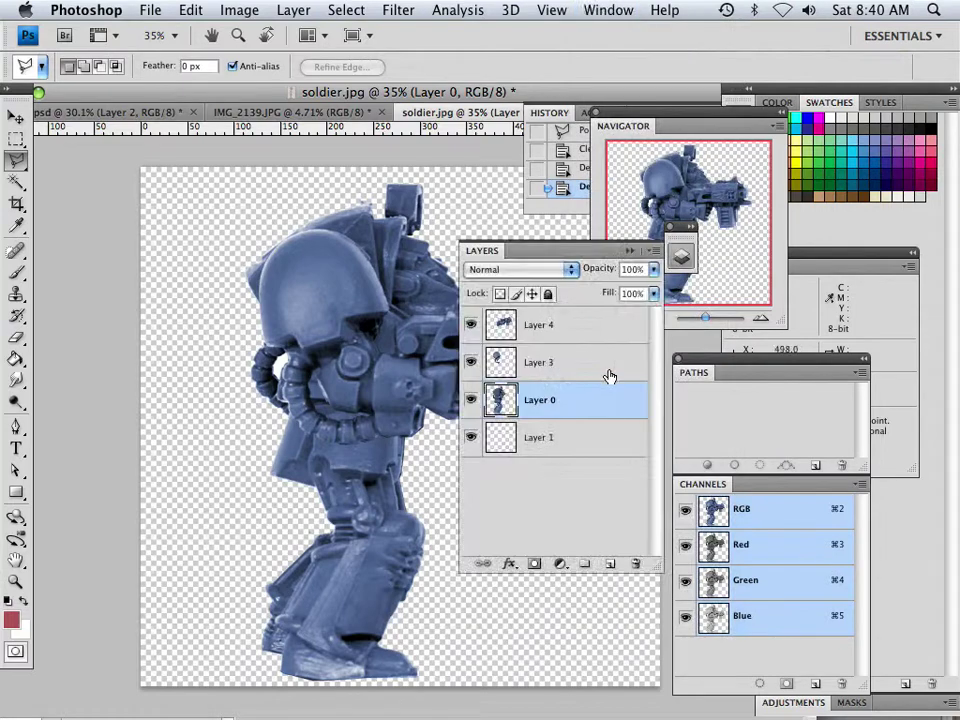
pyautogui.moveTo(484, 252); pyautogui.dragTo(708, 405)
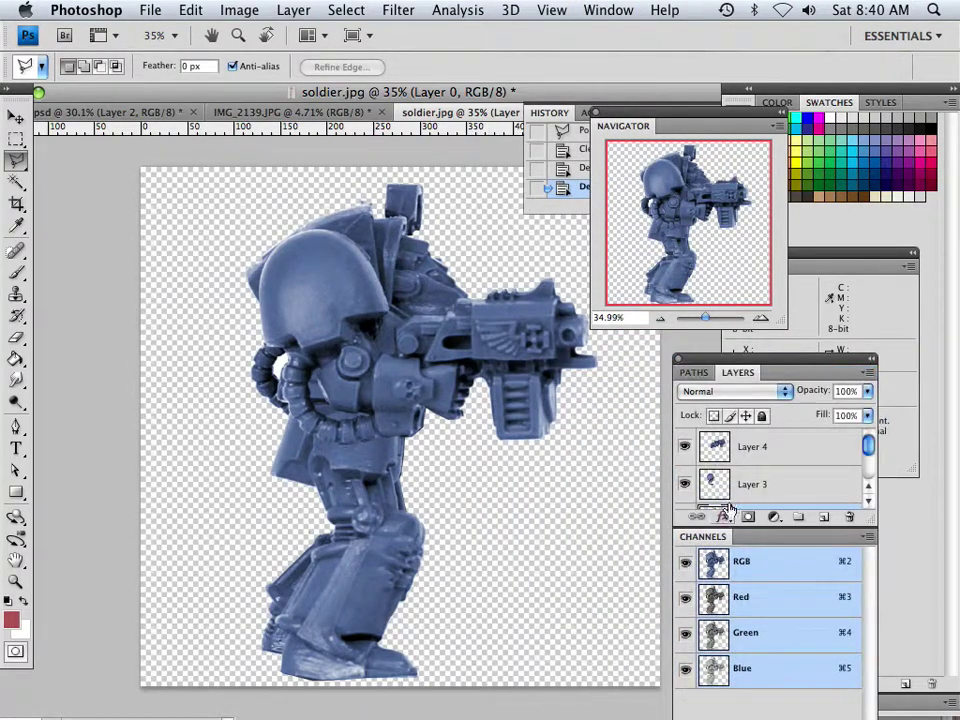
pyautogui.moveTo(709, 357); pyautogui.dragTo(648, 370)
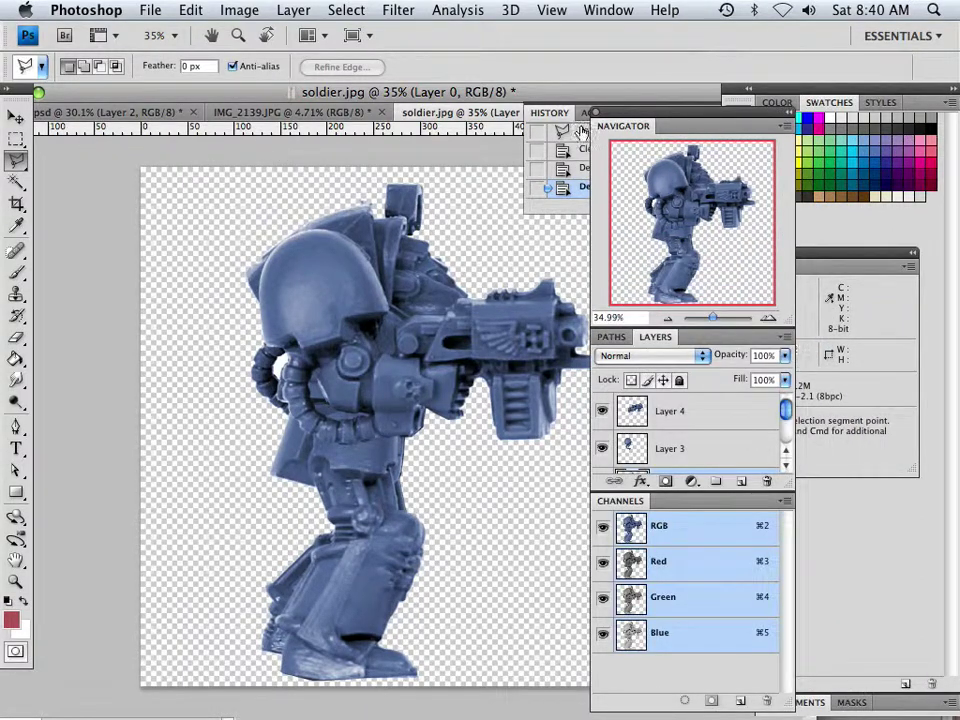
pyautogui.click(645, 126)
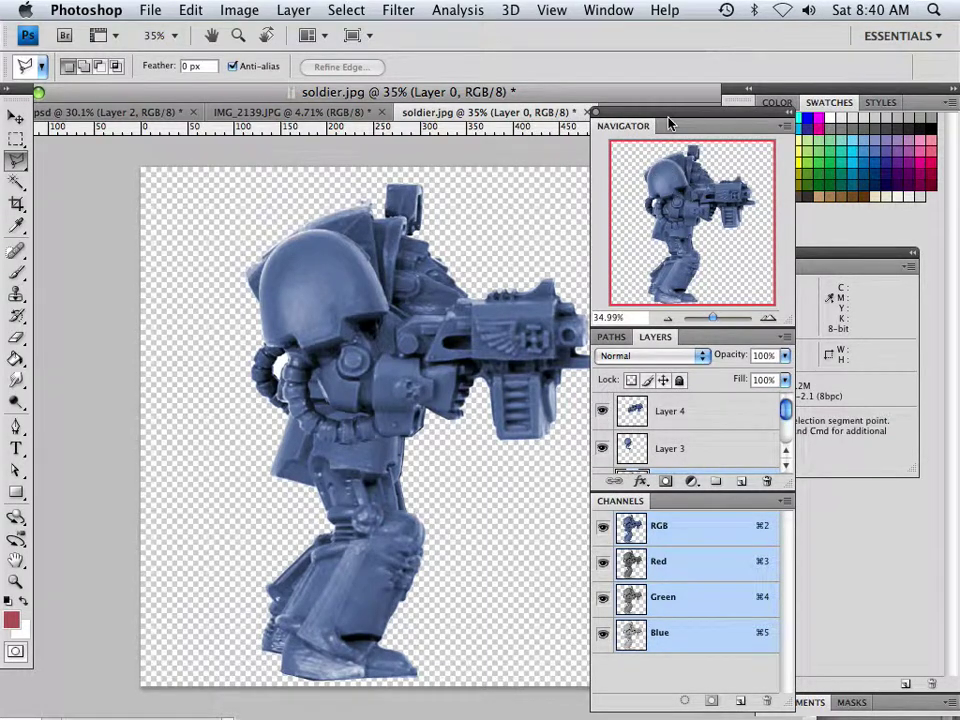
pyautogui.moveTo(707, 114); pyautogui.dragTo(798, 117)
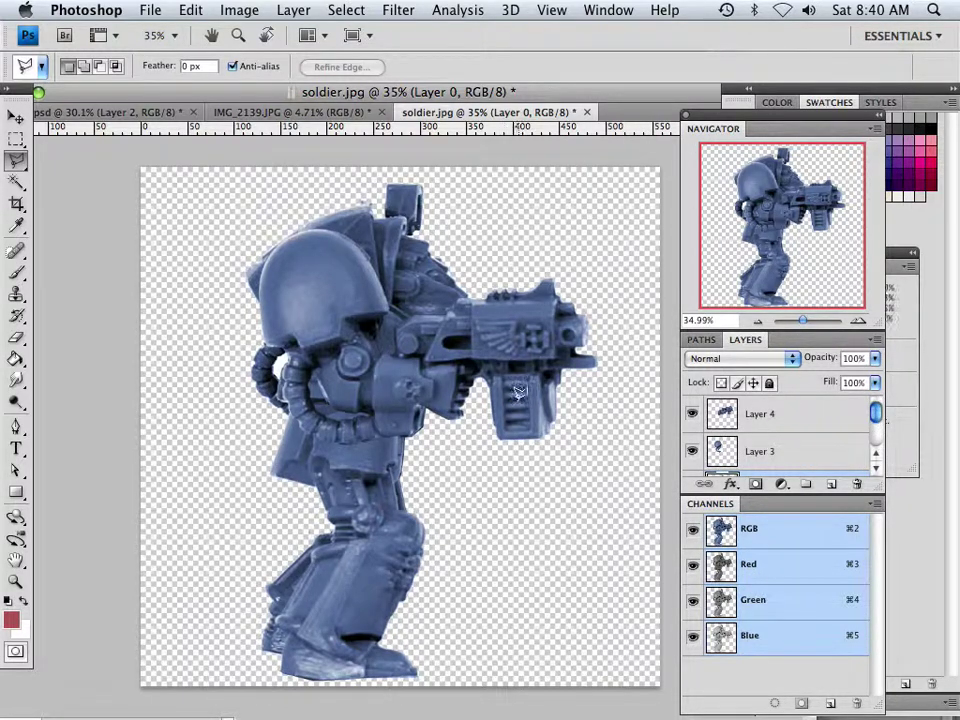
# Zoom in on the arm and Magic Wand-select the white gap enclosed by the hand
pyautogui.moveTo(805, 321); pyautogui.dragTo(809, 321)
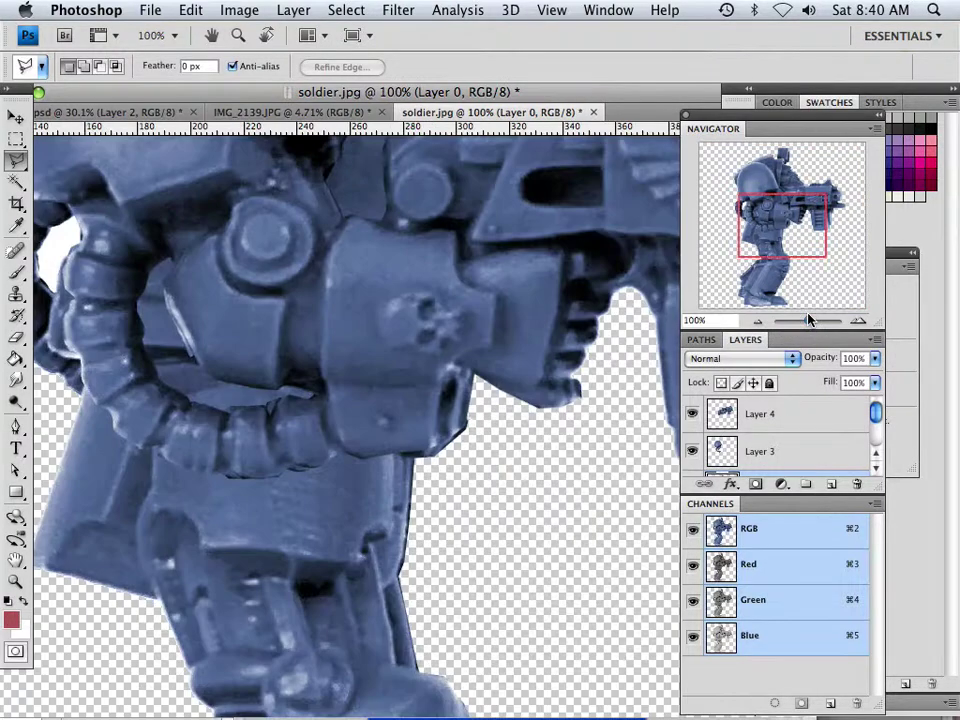
pyautogui.moveTo(760, 227); pyautogui.dragTo(733, 210)
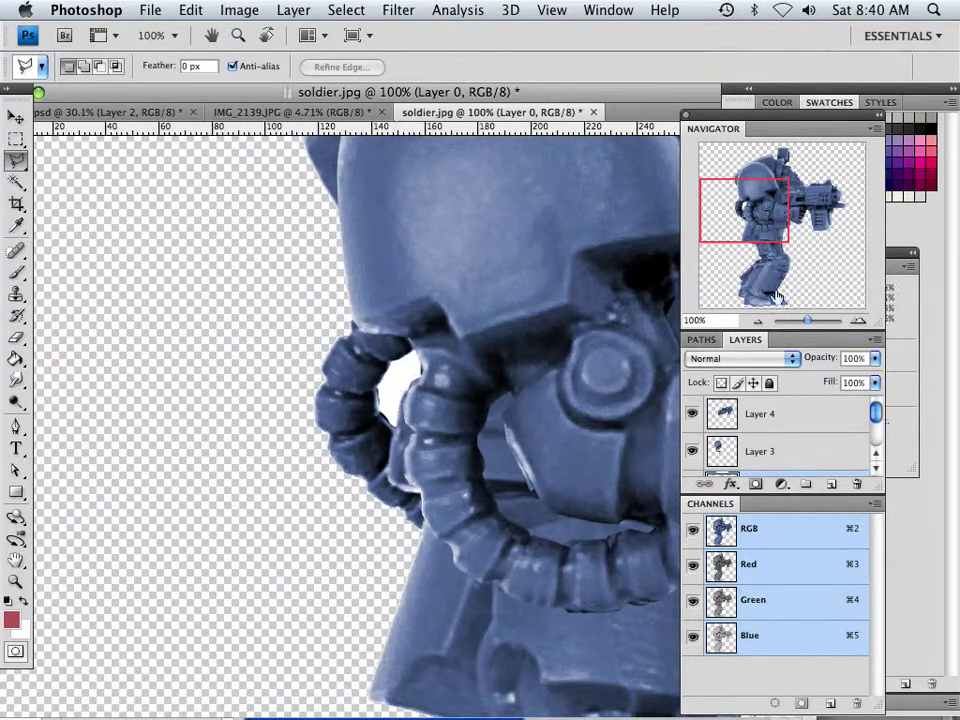
pyautogui.scroll(3, 411, 396)
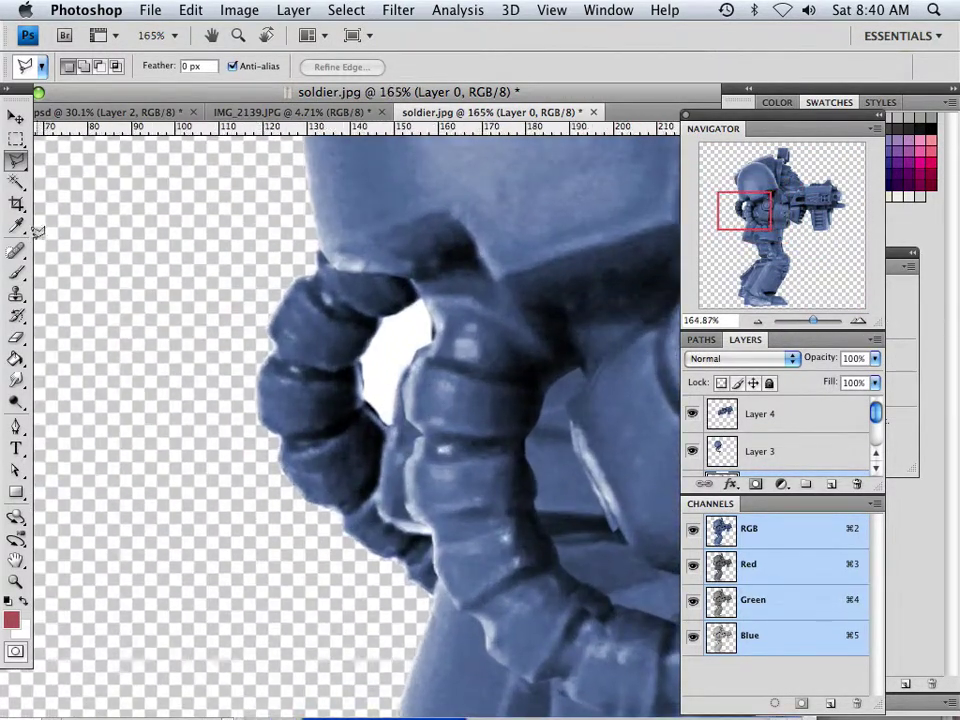
pyautogui.click(16, 181)
pyautogui.click(416, 340)
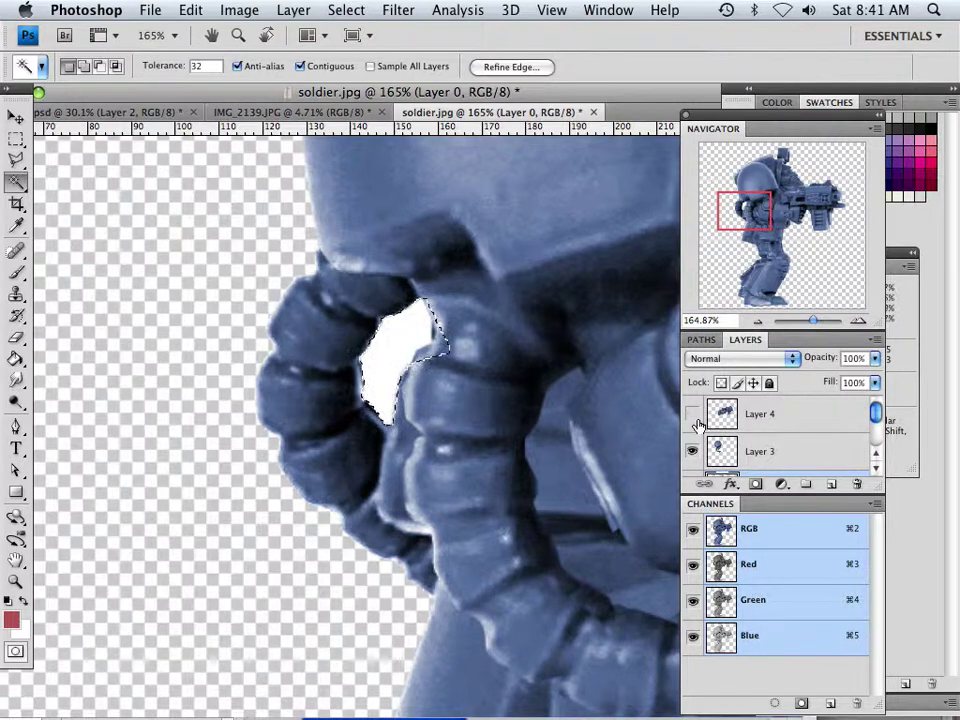
# Hide Layer 4 and Layer 3, then delete the white gap inside the arm on Layer 0
pyautogui.click(692, 414)
pyautogui.click(692, 451)
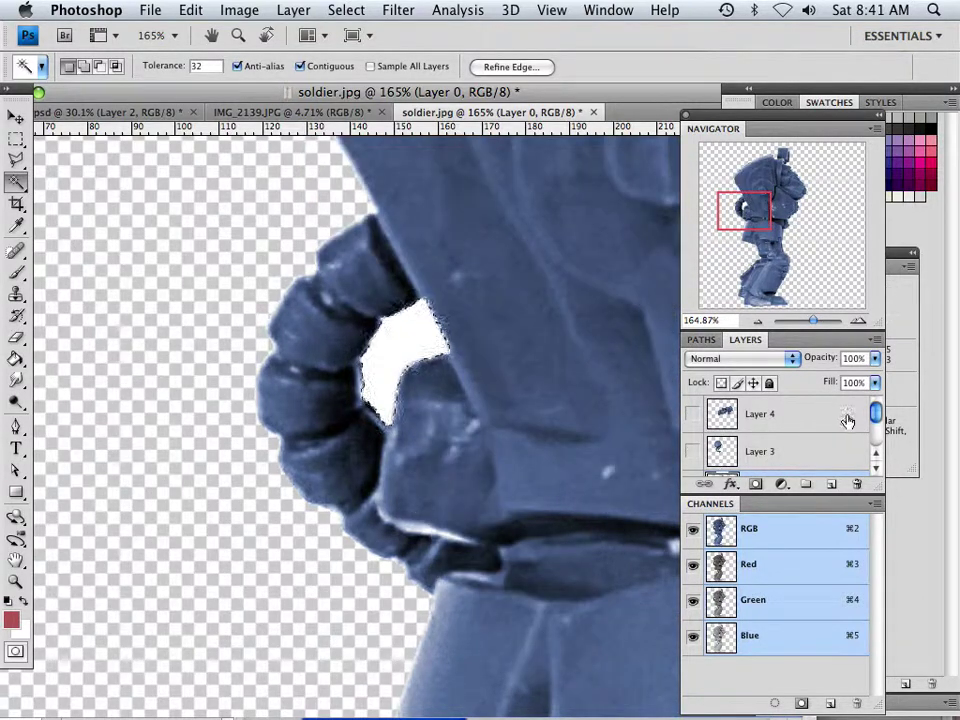
pyautogui.moveTo(876, 414); pyautogui.dragTo(877, 440)
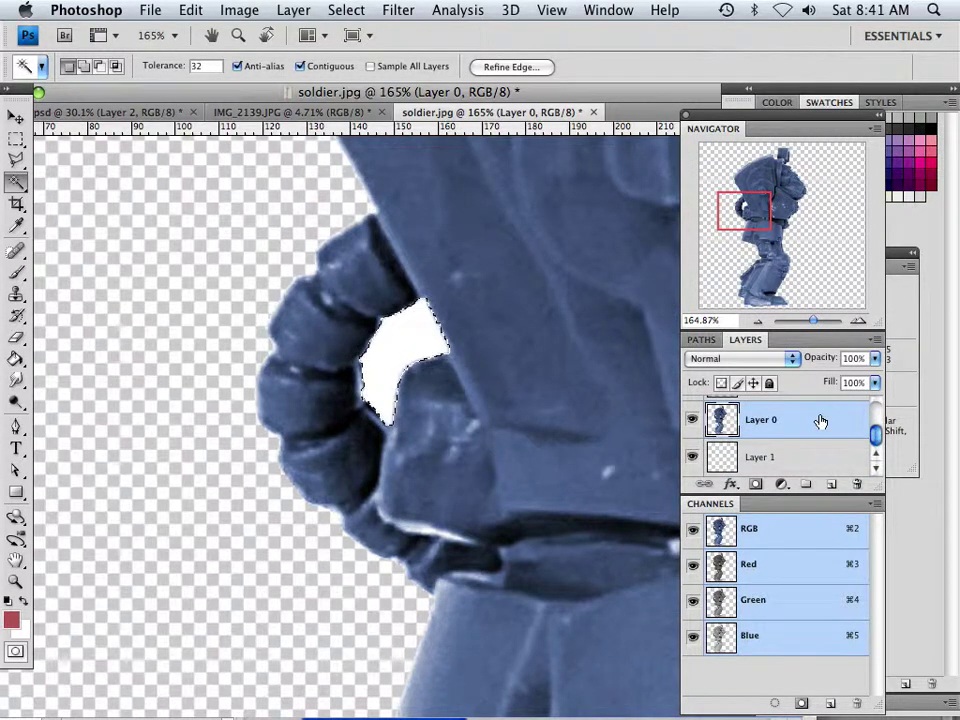
pyautogui.click(395, 372)
pyautogui.press('Delete')
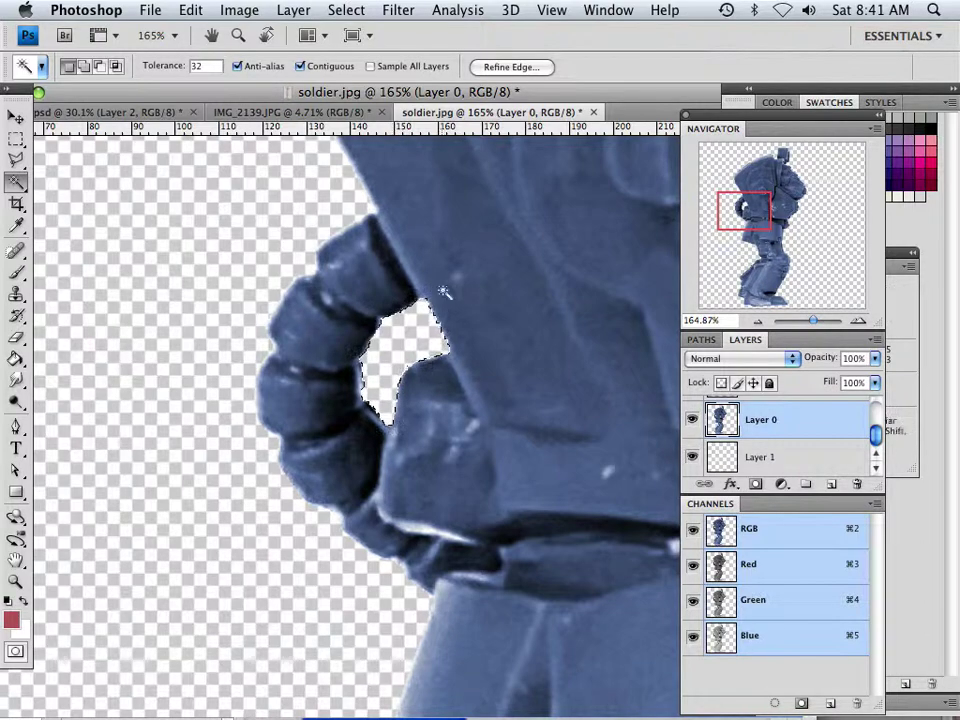
pyautogui.moveTo(821, 321); pyautogui.dragTo(796, 327)
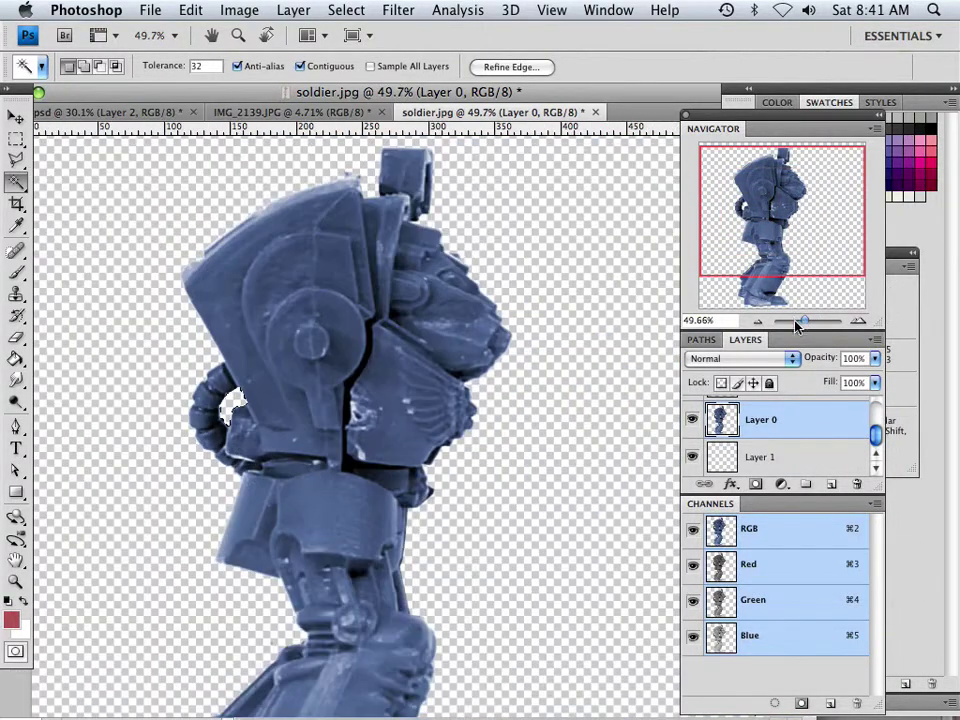
pyautogui.moveTo(748, 188); pyautogui.dragTo(815, 235)
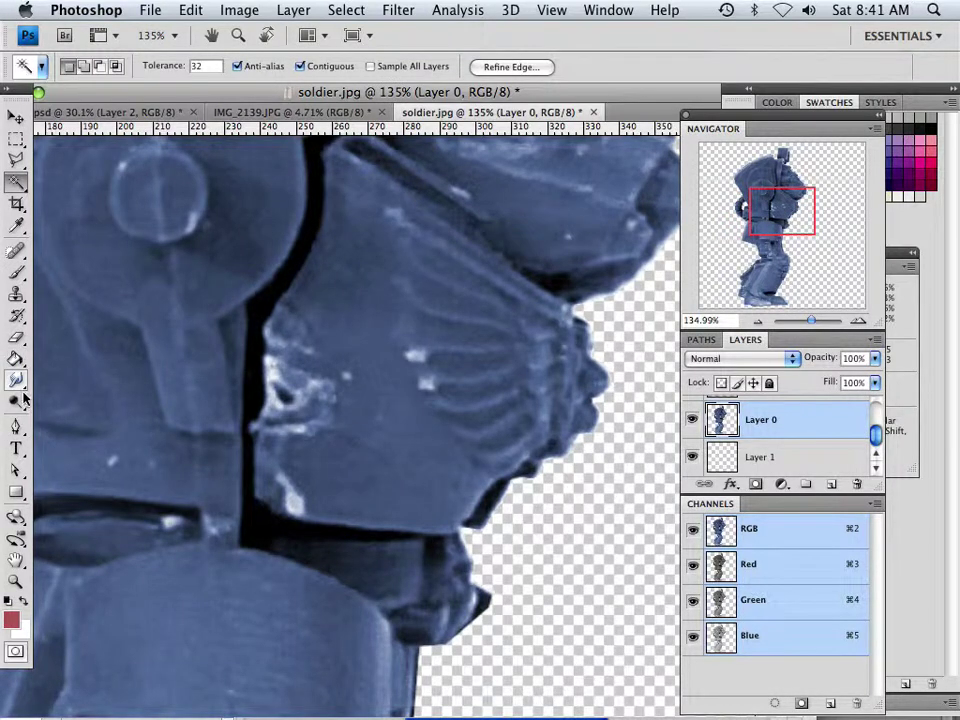
# Clone Stamp from clean armour over the damaged area and cracked edge of the shoulder plate
pyautogui.click(16, 294)
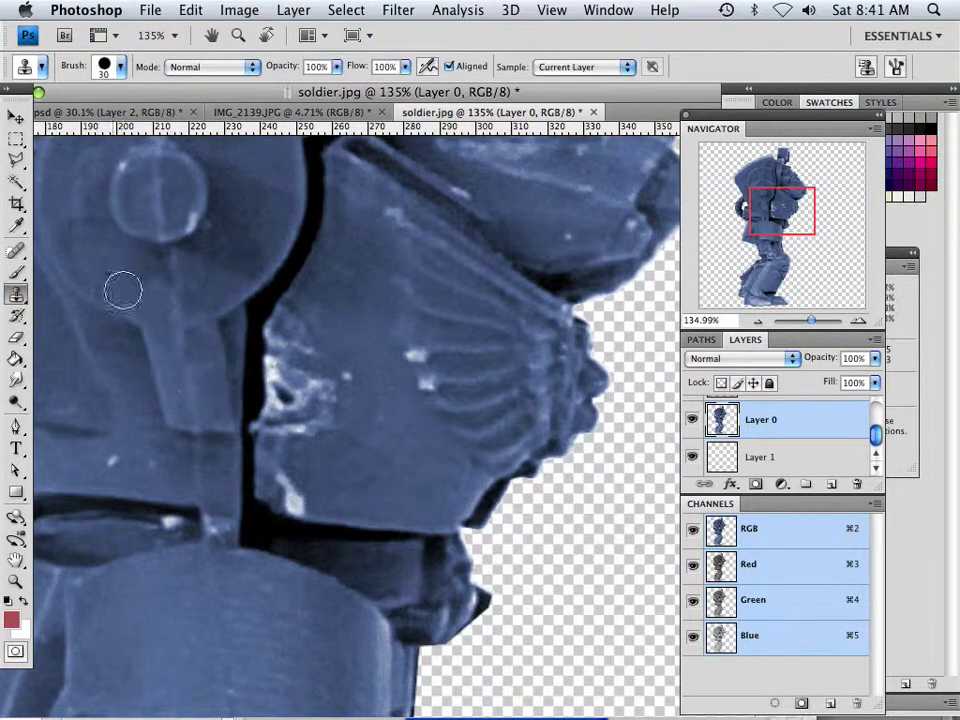
pyautogui.keyDown('alt'); pyautogui.click(363, 440); pyautogui.keyUp('alt')
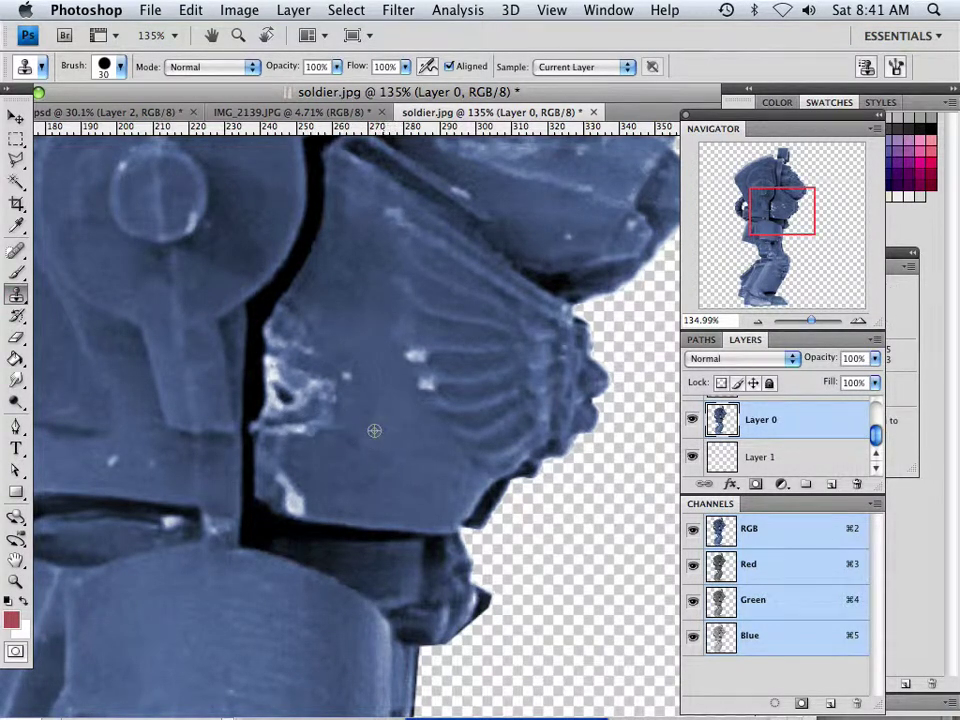
pyautogui.moveTo(334, 416); pyautogui.dragTo(307, 428)
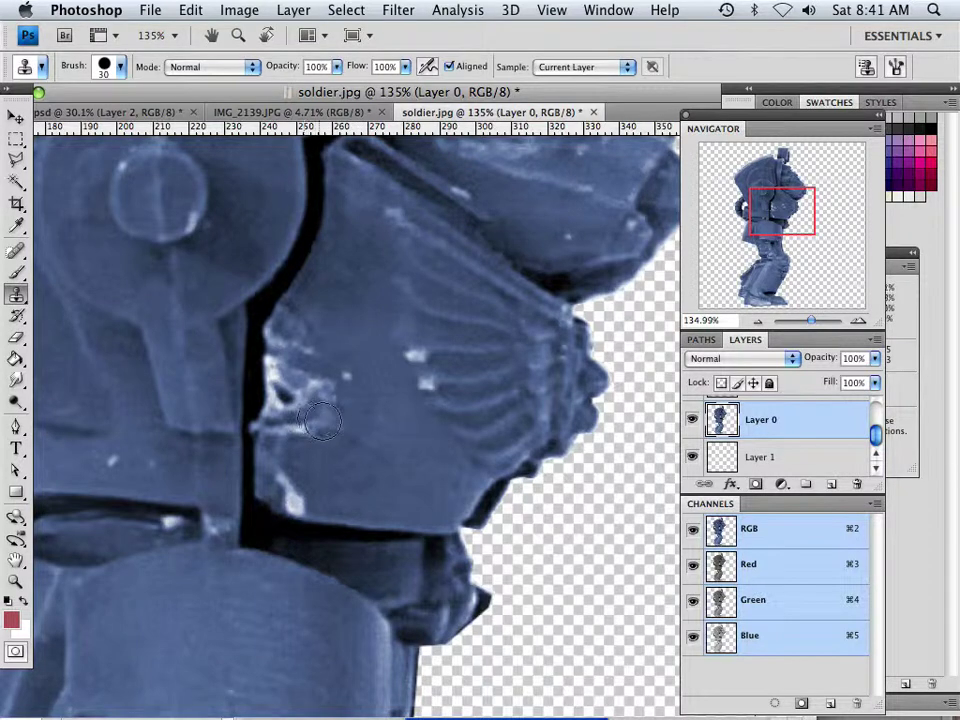
pyautogui.moveTo(240, 315)
pyautogui.mouseDown()
pyautogui.moveTo(280, 312)
pyautogui.moveTo(258, 278)
pyautogui.mouseUp()
# Set the clone stamp to sample All Layers with a 21 px soft brush
pyautogui.click(186, 67)
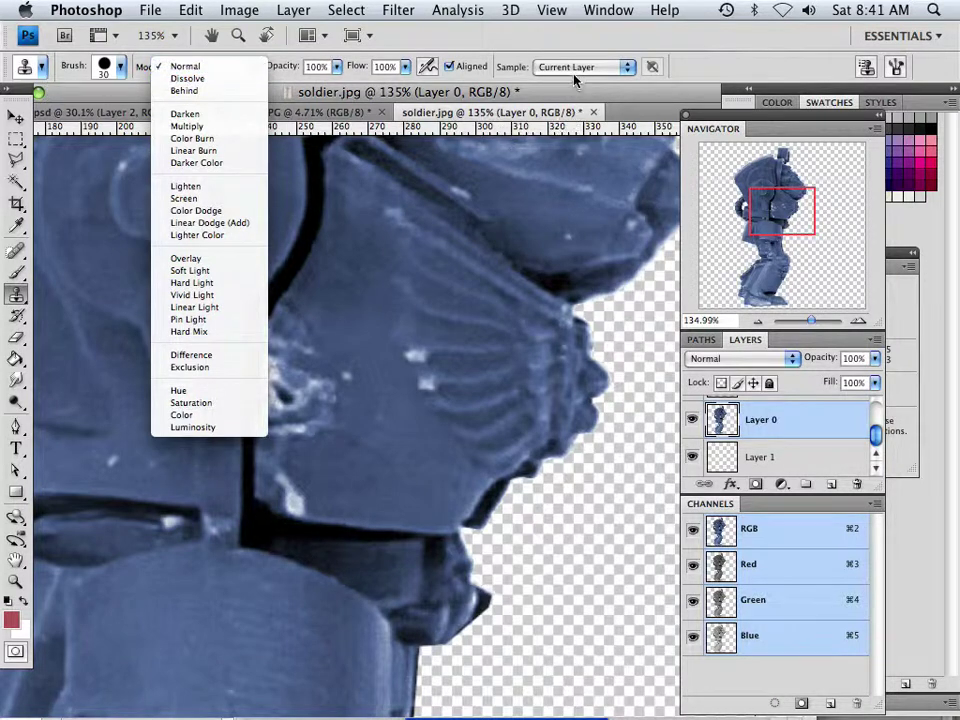
pyautogui.click(575, 80)
pyautogui.click(572, 67)
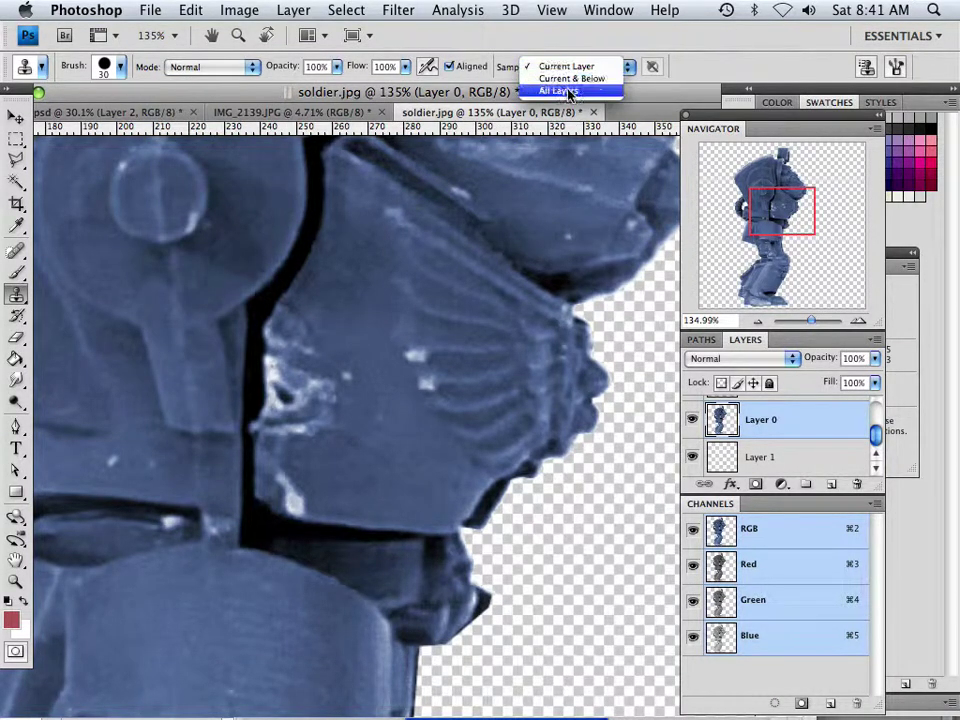
pyautogui.click(560, 91)
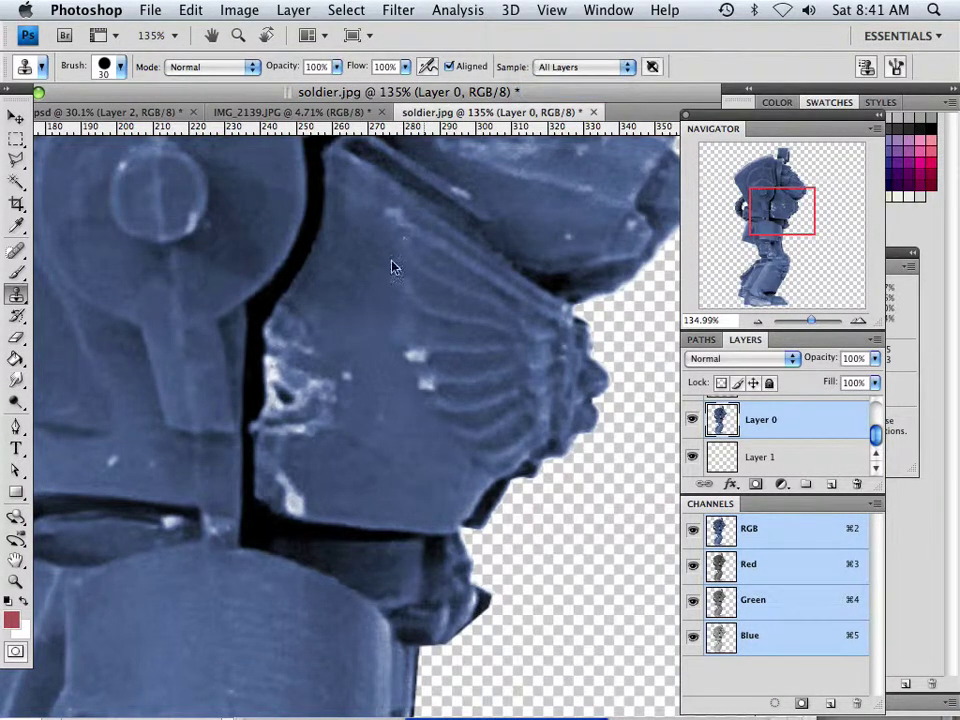
pyautogui.click(120, 68)
pyautogui.click(153, 250)
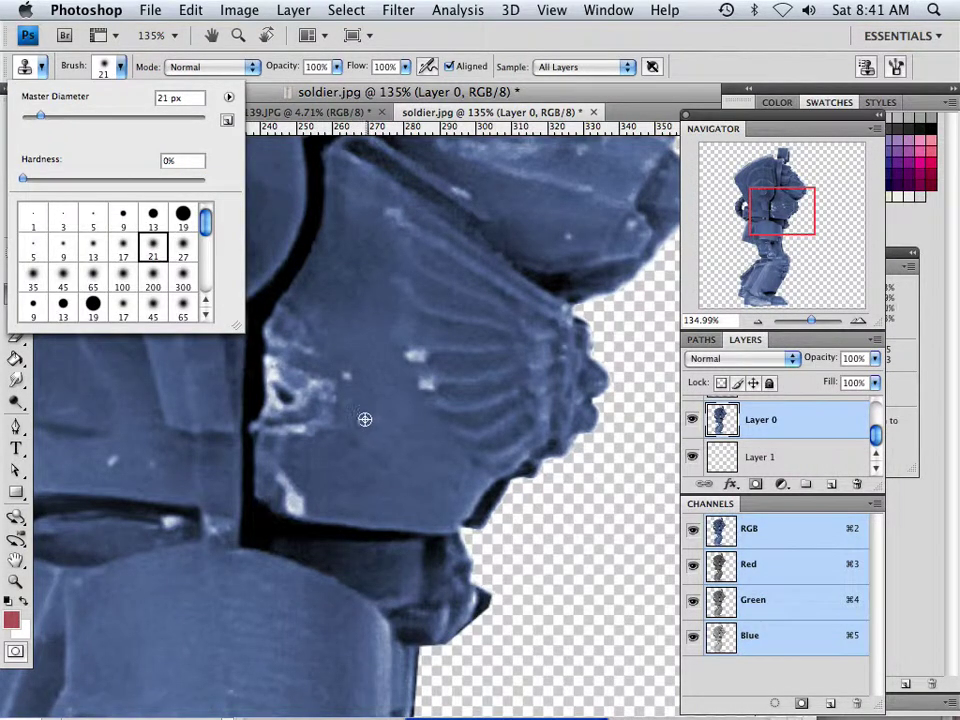
pyautogui.press('Return')
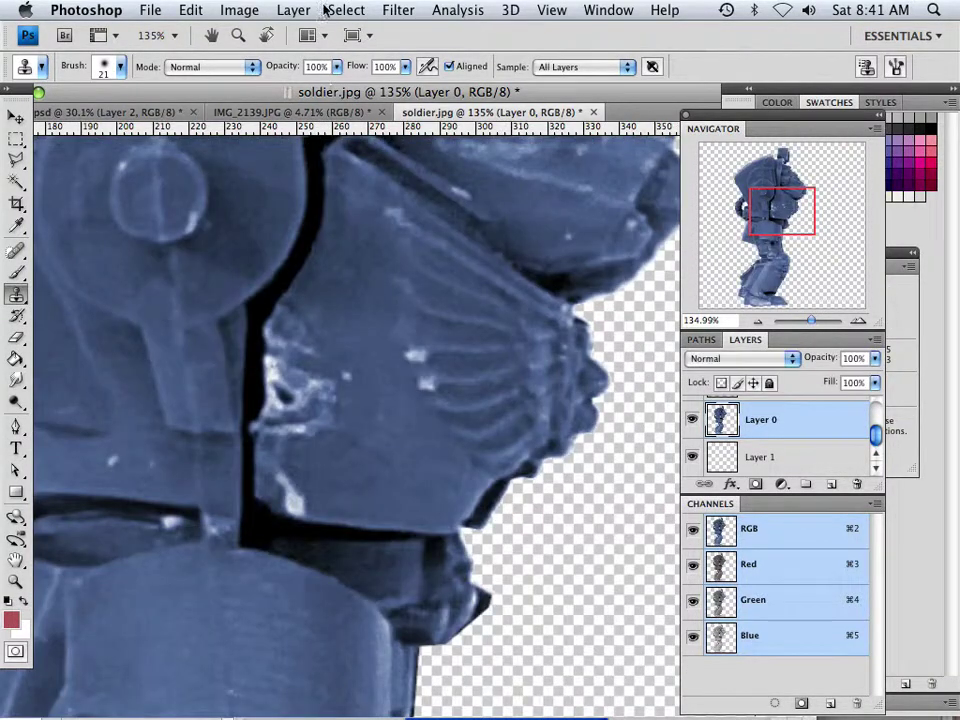
# Deselect, then clone over the white specks along the armour plate's left and lower-left edges
pyautogui.click(346, 10)
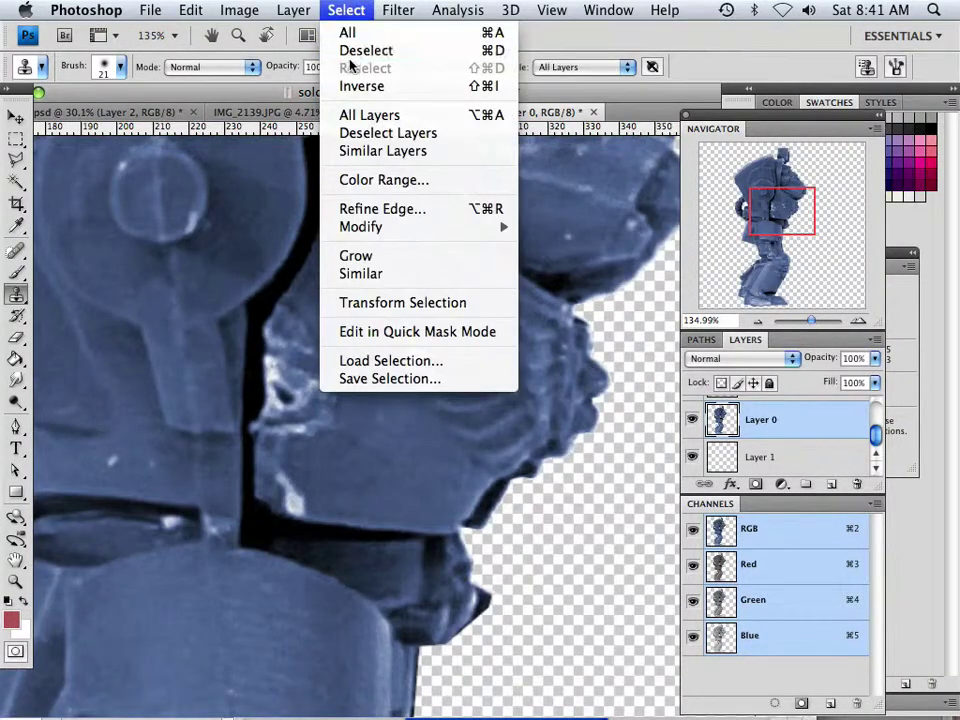
pyautogui.click(355, 34)
pyautogui.moveTo(319, 424)
pyautogui.mouseDown()
pyautogui.moveTo(337, 375)
pyautogui.moveTo(337, 389)
pyautogui.moveTo(311, 405)
pyautogui.moveTo(306, 445)
pyautogui.moveTo(306, 427)
pyautogui.moveTo(291, 419)
pyautogui.moveTo(302, 407)
pyautogui.moveTo(286, 418)
pyautogui.moveTo(335, 385)
pyautogui.mouseUp()
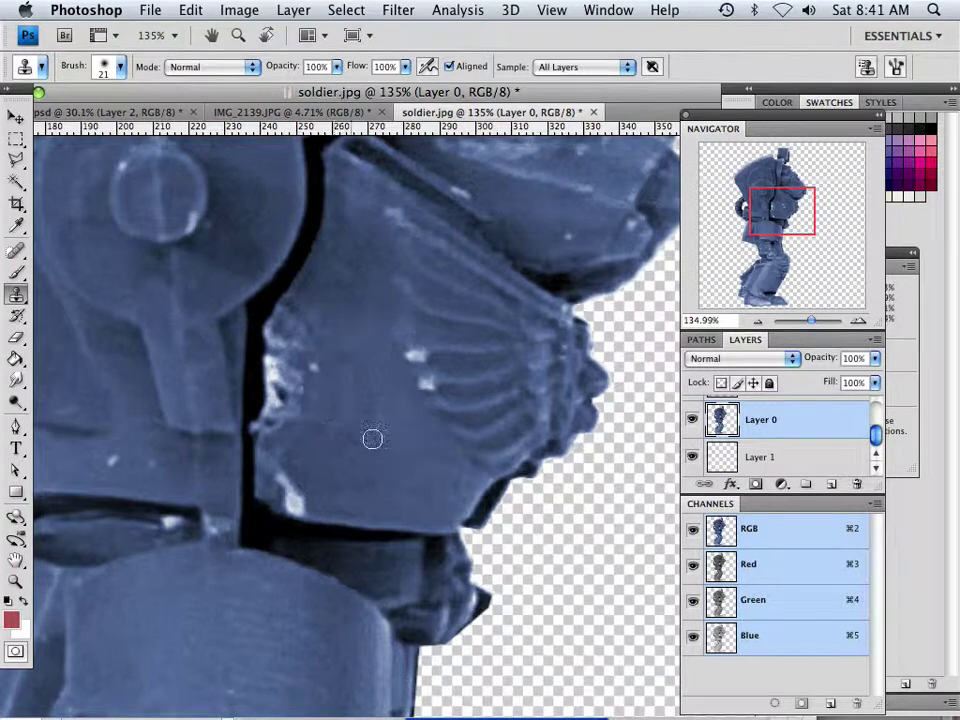
pyautogui.moveTo(325, 471); pyautogui.dragTo(285, 490)
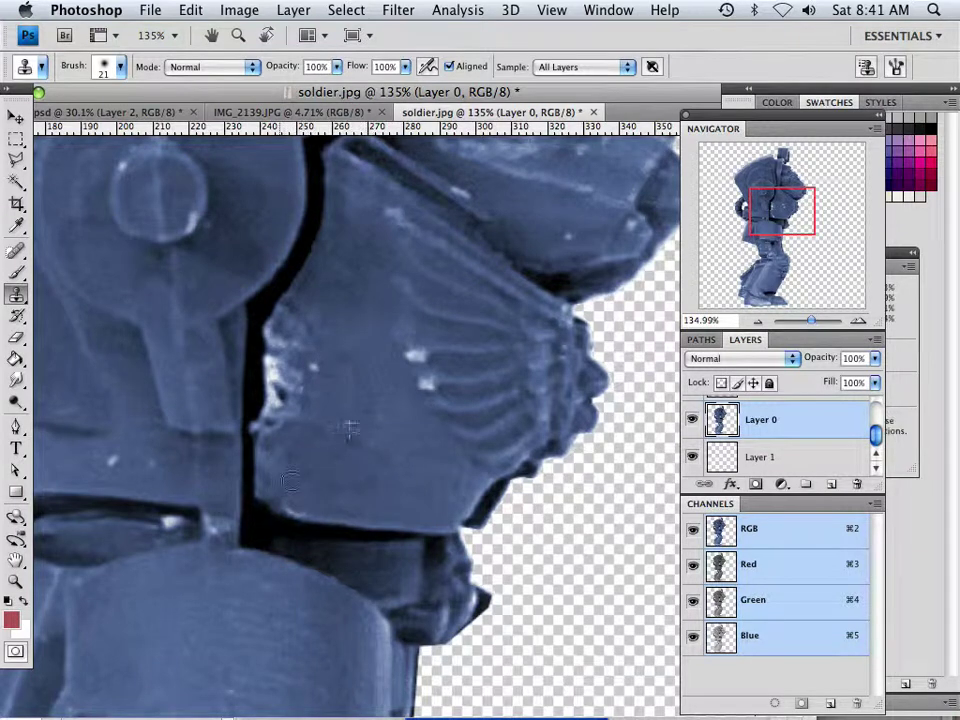
pyautogui.moveTo(369, 424)
pyautogui.mouseDown()
pyautogui.moveTo(316, 399)
pyautogui.moveTo(303, 382)
pyautogui.moveTo(324, 364)
pyautogui.moveTo(313, 364)
pyautogui.moveTo(384, 440)
pyautogui.mouseUp()
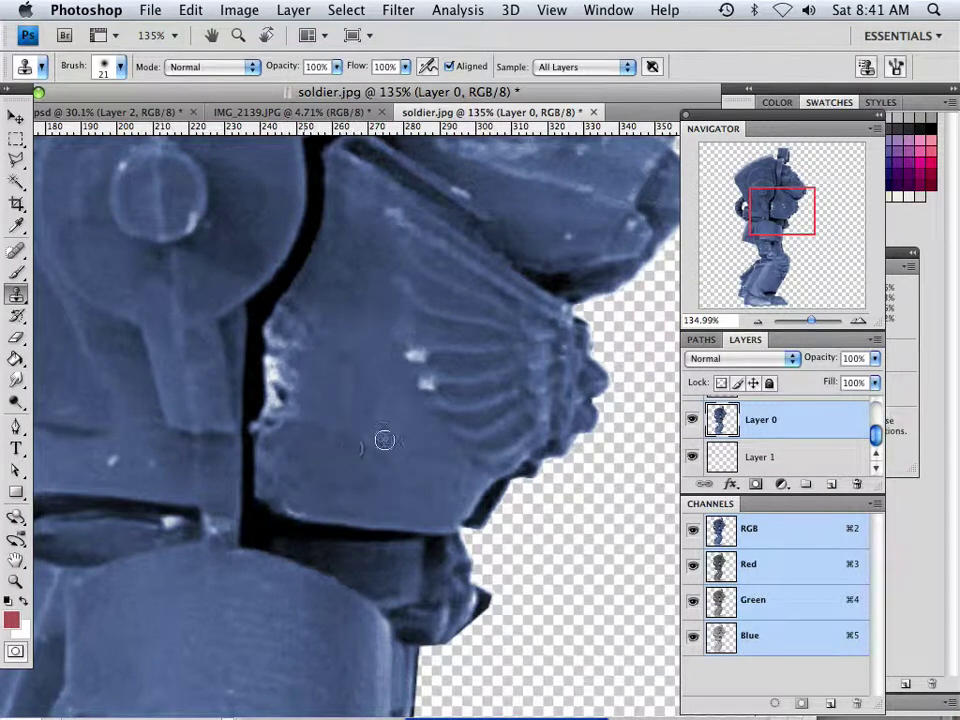
pyautogui.moveTo(286, 371)
pyautogui.mouseDown()
pyautogui.moveTo(279, 386)
pyautogui.moveTo(268, 354)
pyautogui.moveTo(266, 411)
pyautogui.moveTo(281, 370)
pyautogui.mouseUp()
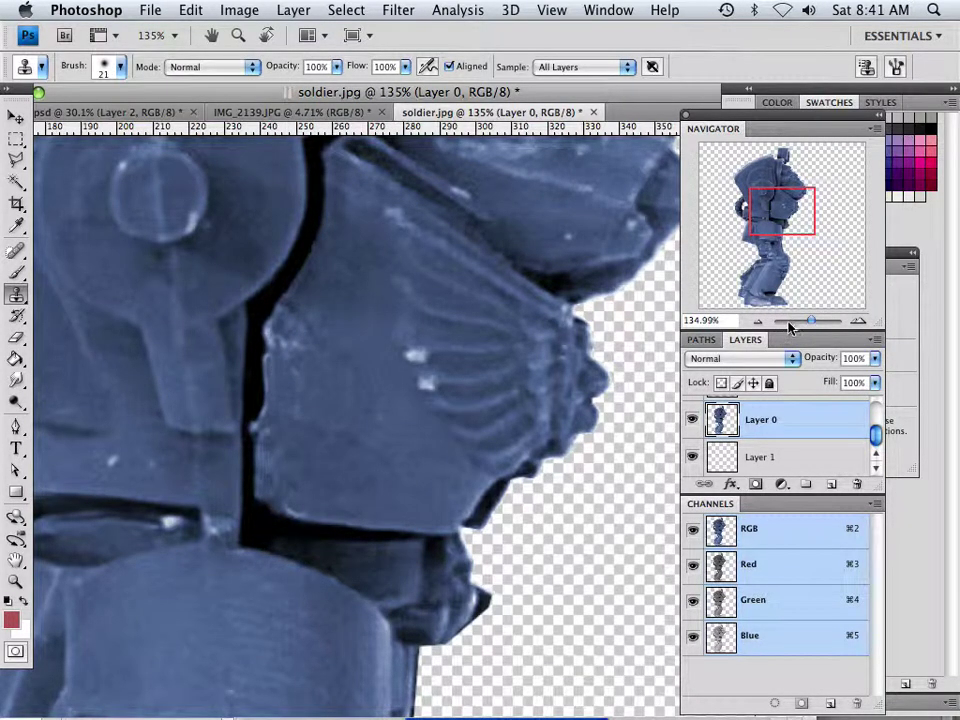
pyautogui.moveTo(805, 322); pyautogui.dragTo(780, 330)
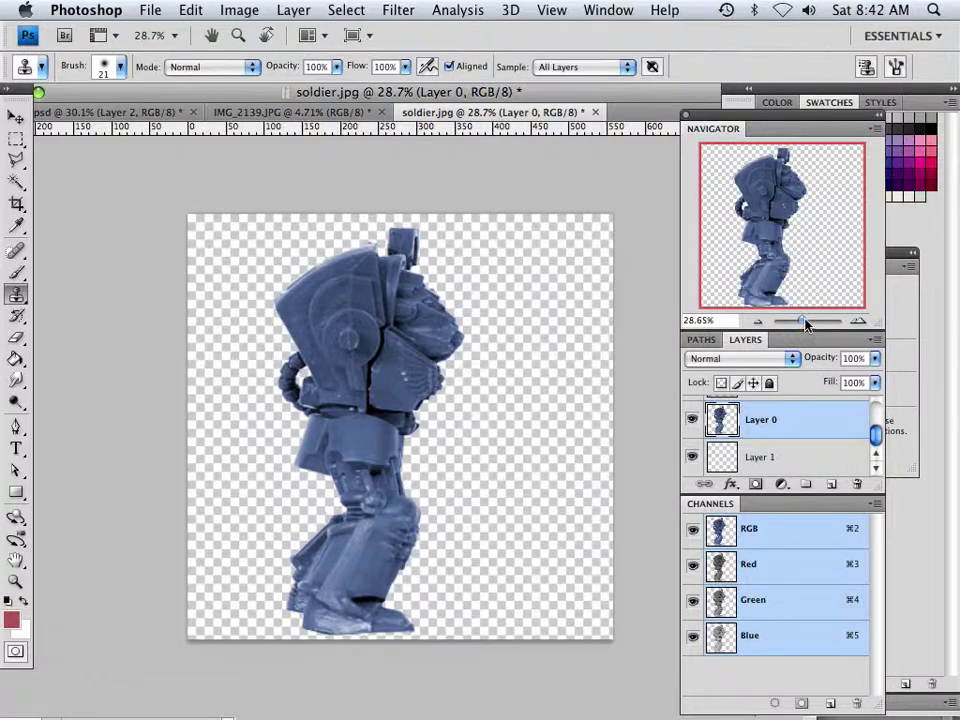
# Switch to a 10 px Eraser and clean stray fragments along the shoulder armour's outline
pyautogui.moveTo(805, 324); pyautogui.dragTo(811, 322)
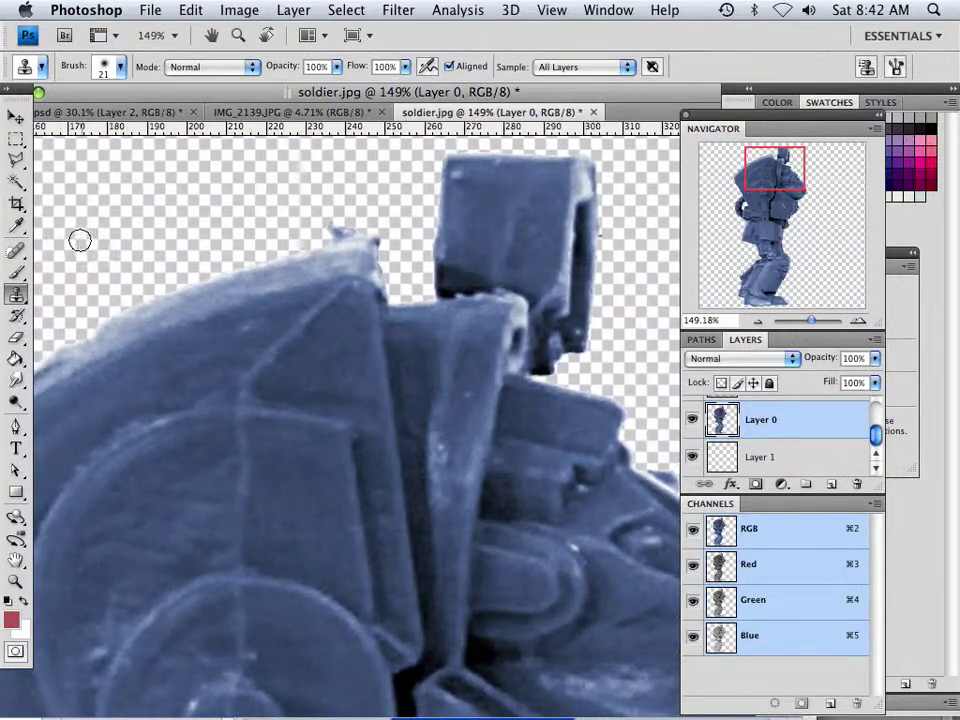
pyautogui.click(16, 338)
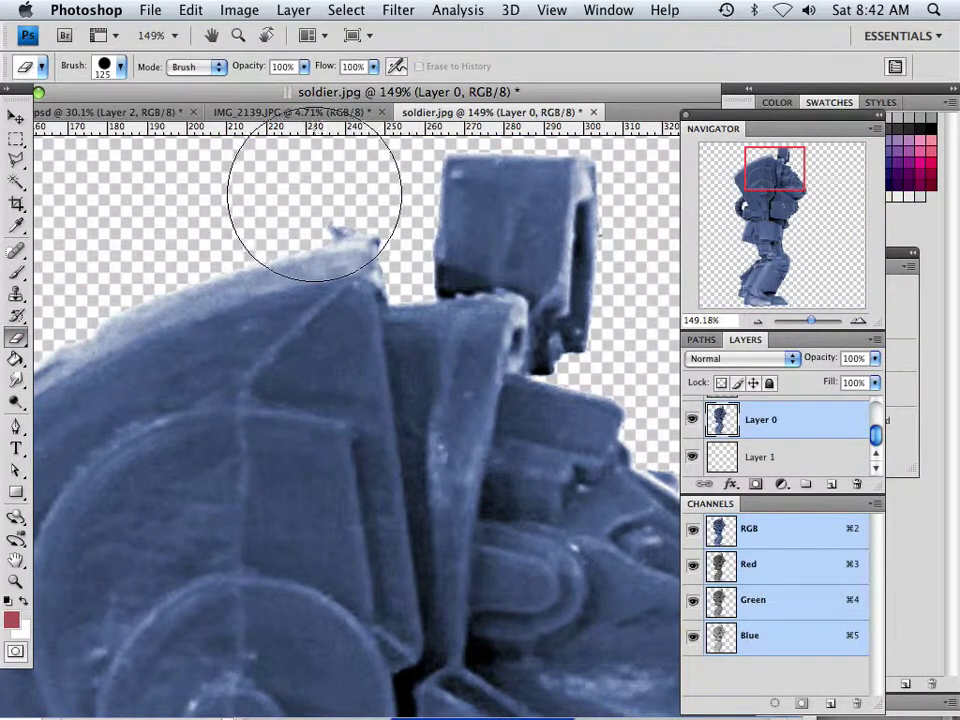
pyautogui.press('[')
pyautogui.press('[')
pyautogui.press('[')
pyautogui.press('[')
pyautogui.press('[')
pyautogui.press('[')
pyautogui.press('[')
pyautogui.press('[')
pyautogui.press('[')
pyautogui.press('[')
pyautogui.press('[')
pyautogui.press('[')
pyautogui.press('[')
pyautogui.press('[')
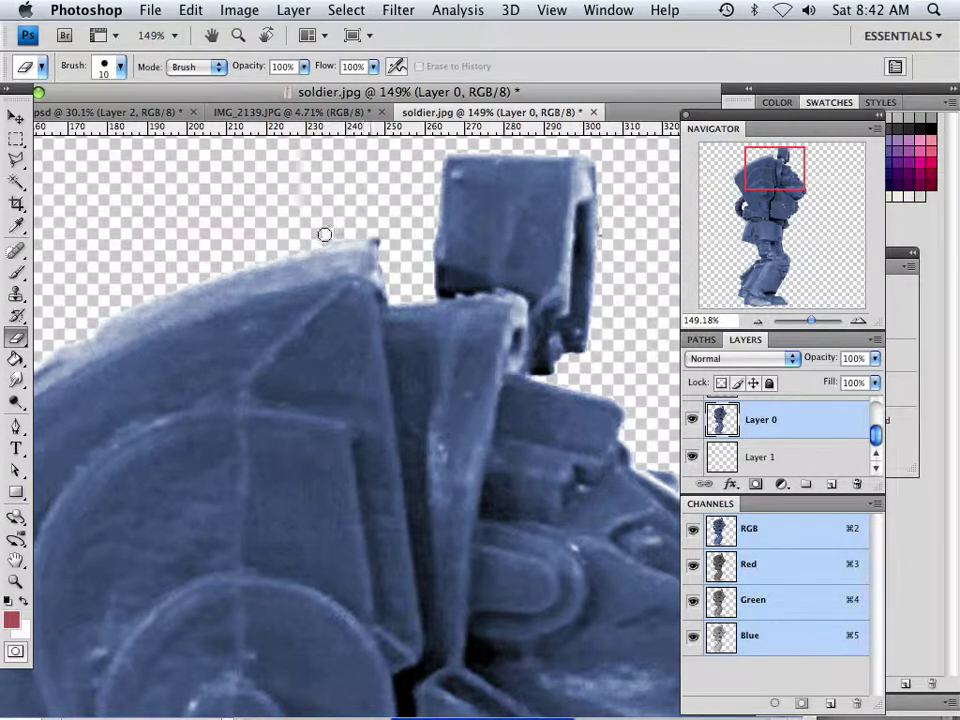
pyautogui.moveTo(777, 186); pyautogui.dragTo(779, 218)
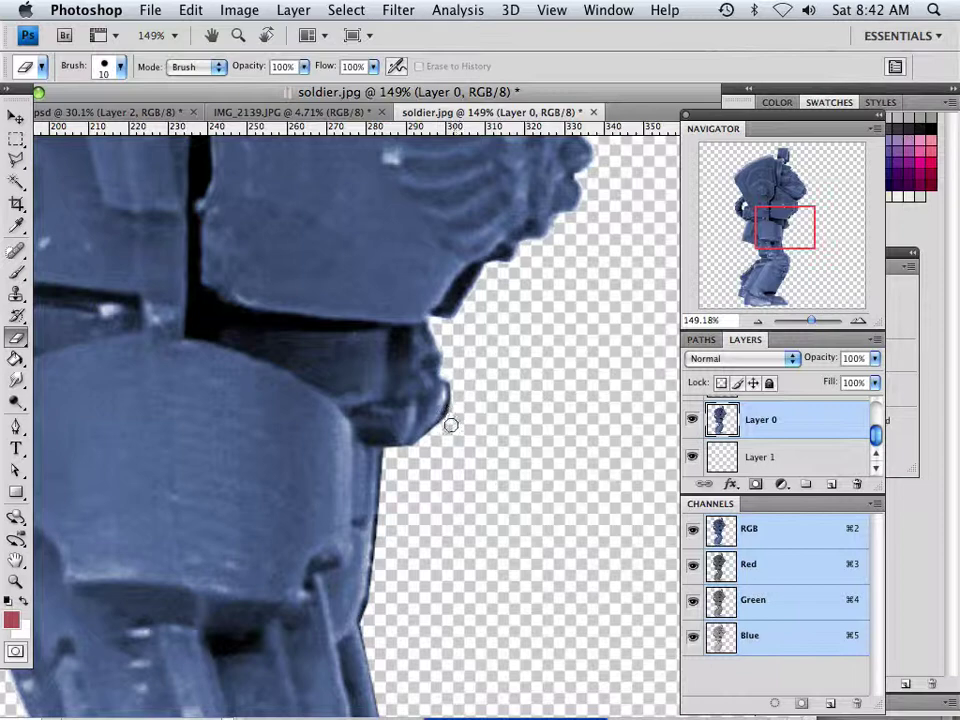
pyautogui.moveTo(742, 230); pyautogui.dragTo(742, 183)
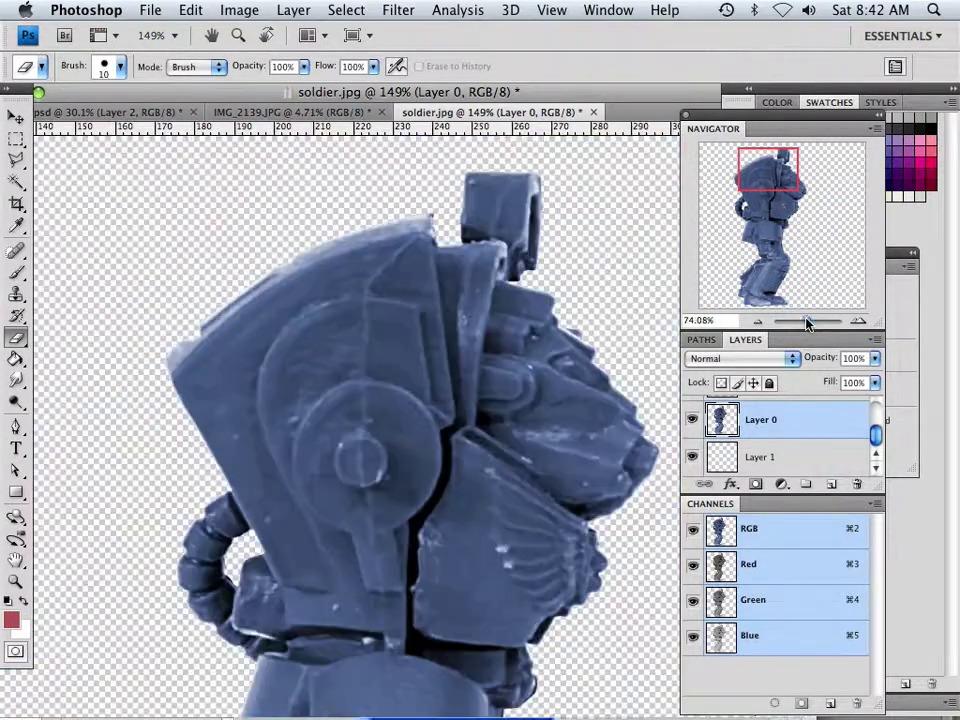
pyautogui.moveTo(808, 322); pyautogui.dragTo(789, 324)
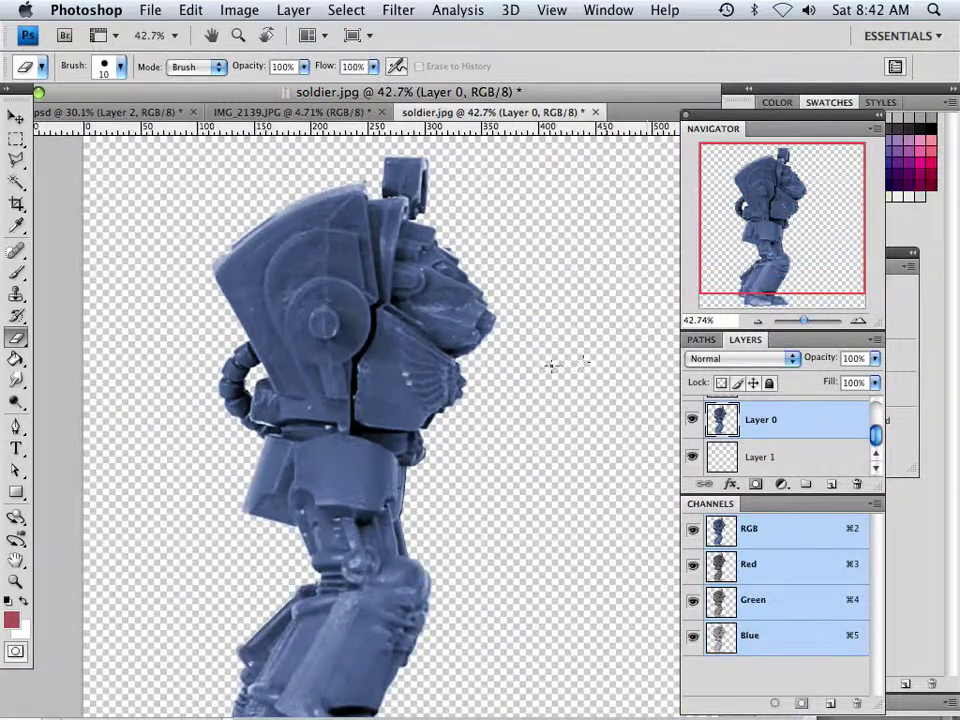